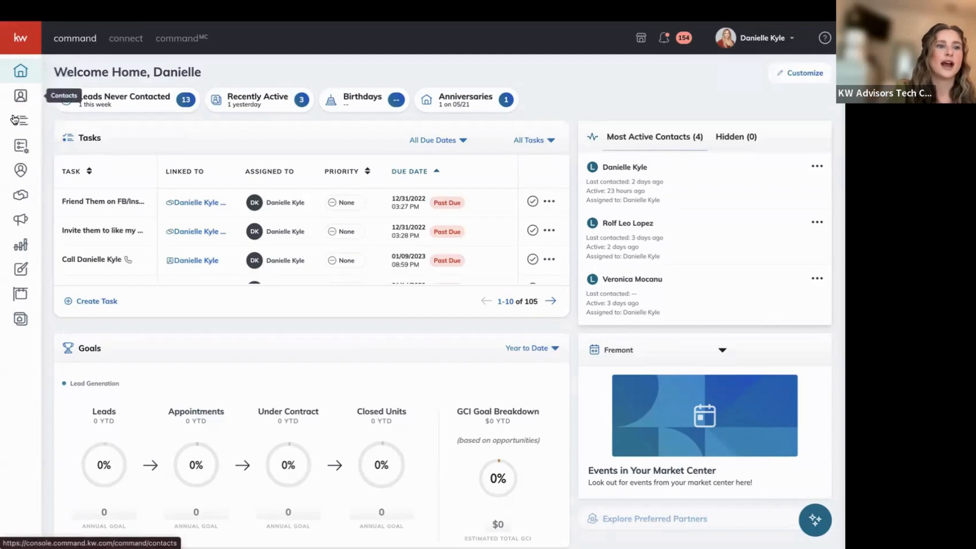
Open My SmartPlans from the sidebar, expanding the navigation labels and returning home along the way.
left_click(22, 146)
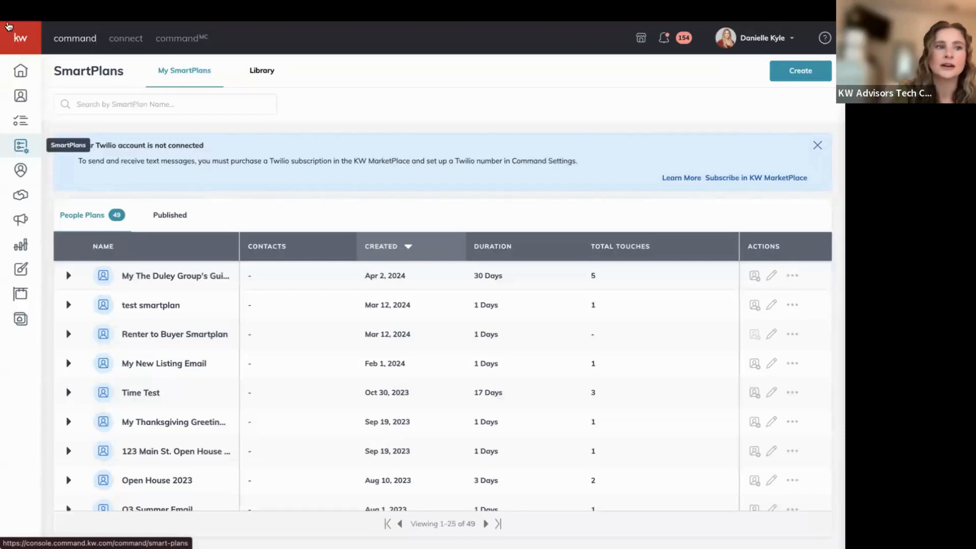
left_click(21, 47)
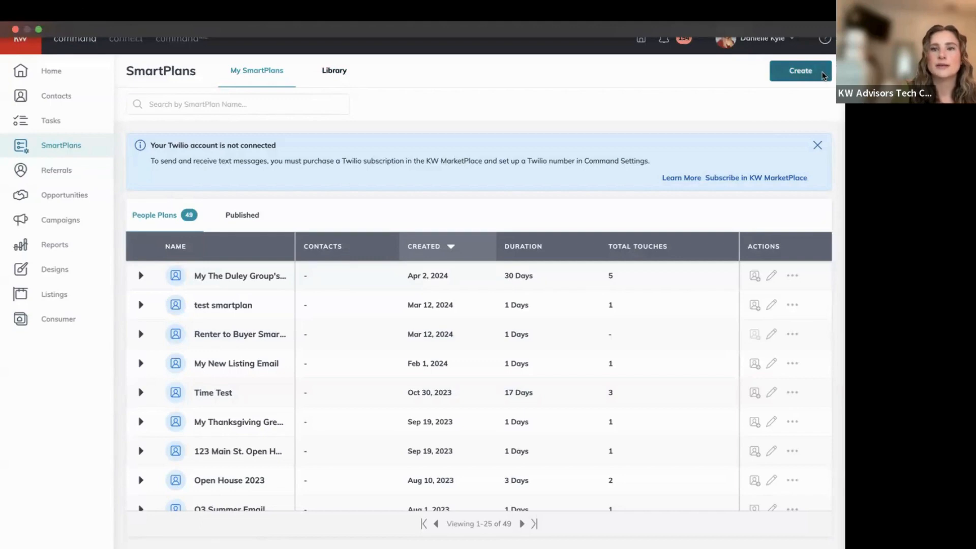
left_click(101, 70)
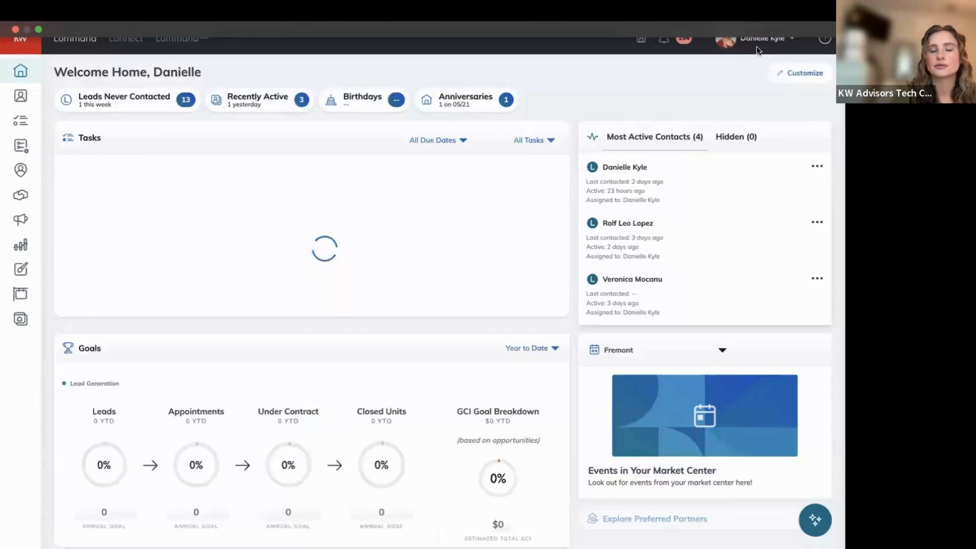
left_click(21, 146)
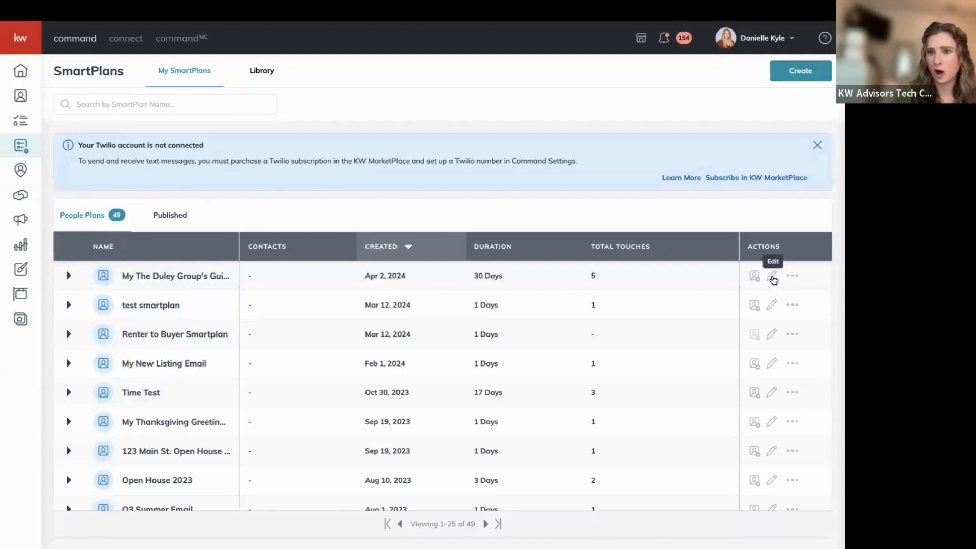
Open the first SmartPlan, 'Guide to Loving Clients', in the builder for editing.
left_click(772, 277)
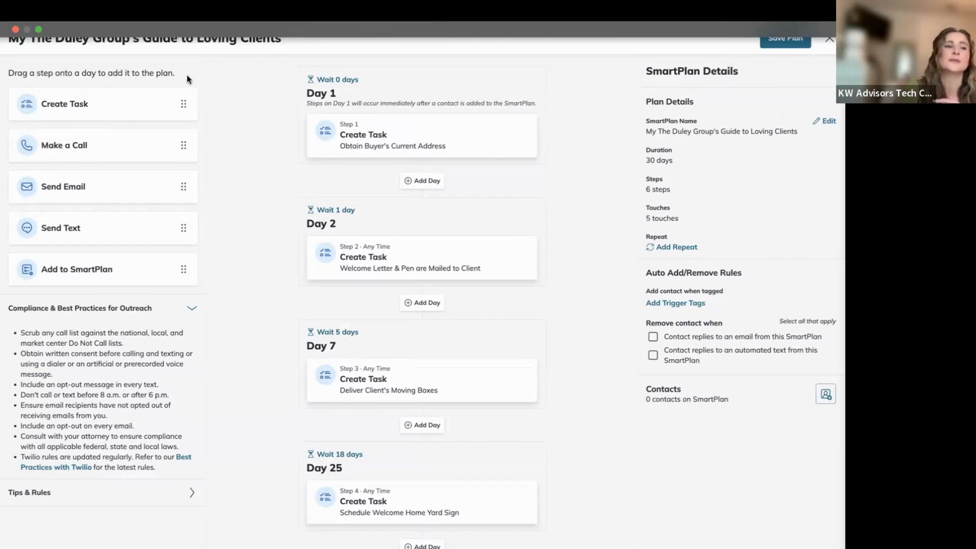
left_click_drag(57, 104, 362, 184)
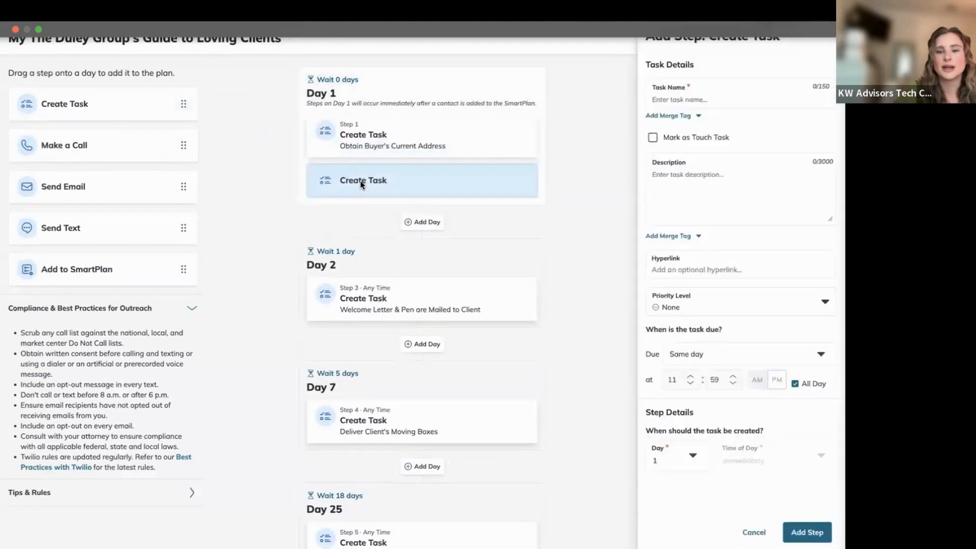
left_click(749, 97)
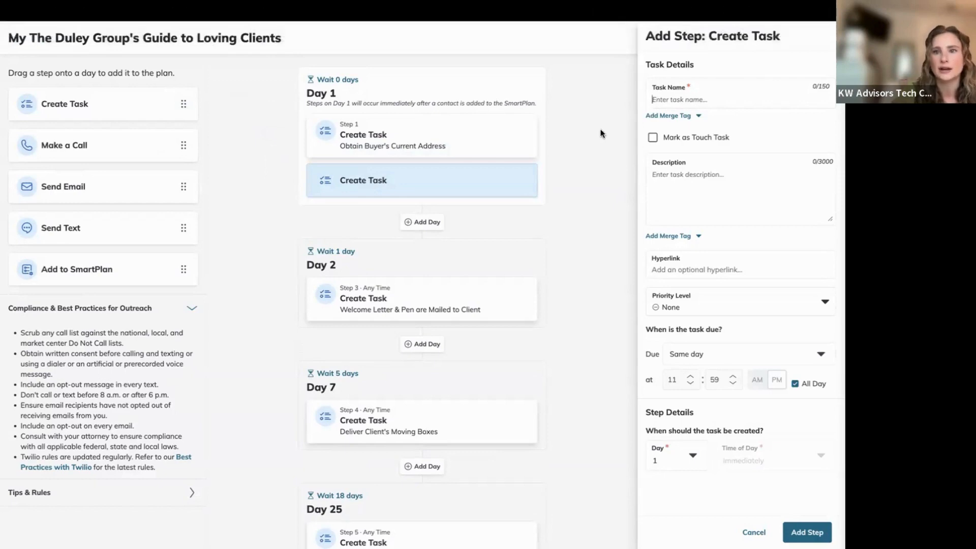
left_click(754, 532)
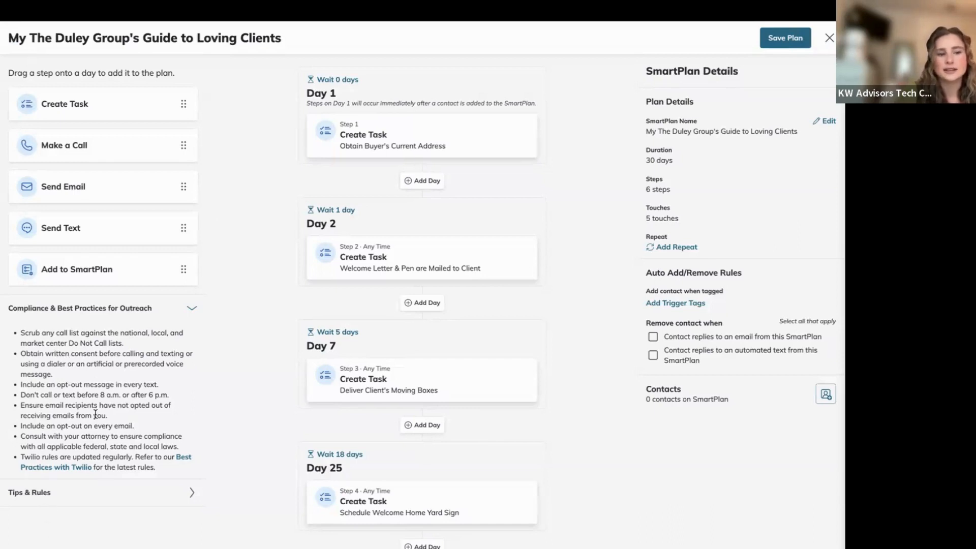
Expand Tips & Rules to review each step type's rules, then drag a task card toward Day 1.
left_click(40, 497)
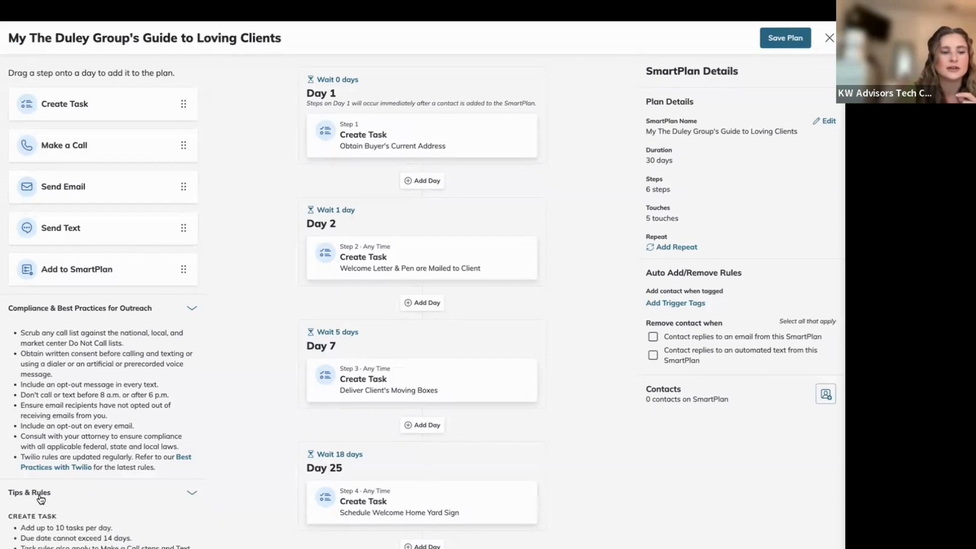
scroll(41, 498, "down", 3)
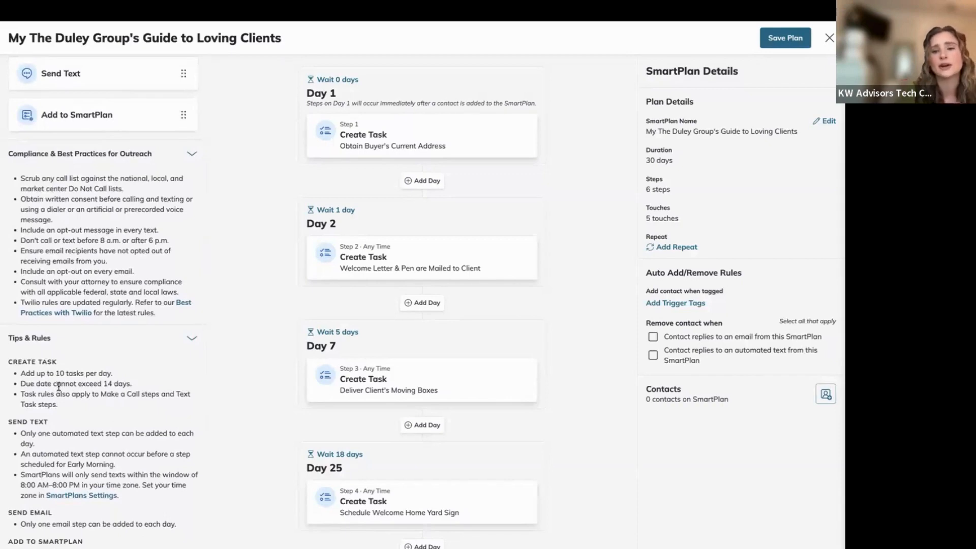
scroll(53, 326, "up", 3)
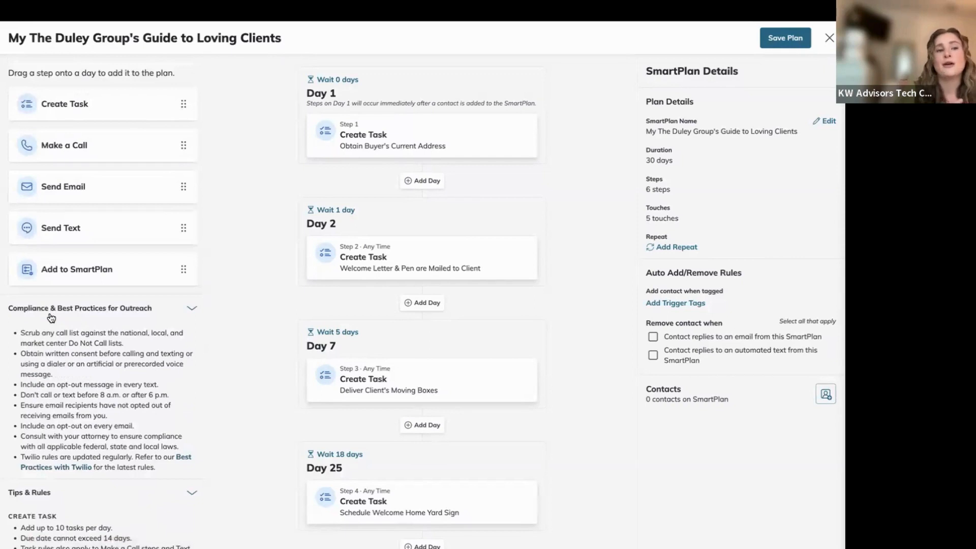
mouse_move(81, 117)
left_mouse_down()
mouse_move(325, 170)
mouse_move(335, 183)
mouse_move(438, 198)
mouse_move(74, 118)
left_mouse_up()
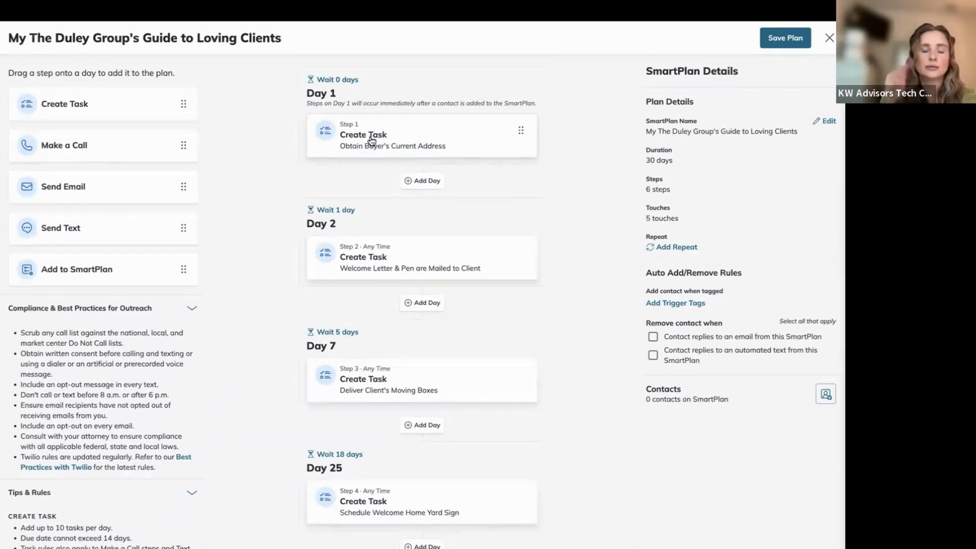
Drag the Day 2 task 'Welcome Letter & Pen are Mailed to Client' toward Day 1 and back.
mouse_move(366, 254)
left_mouse_down()
mouse_move(366, 160)
mouse_move(366, 271)
mouse_move(351, 264)
left_mouse_up()
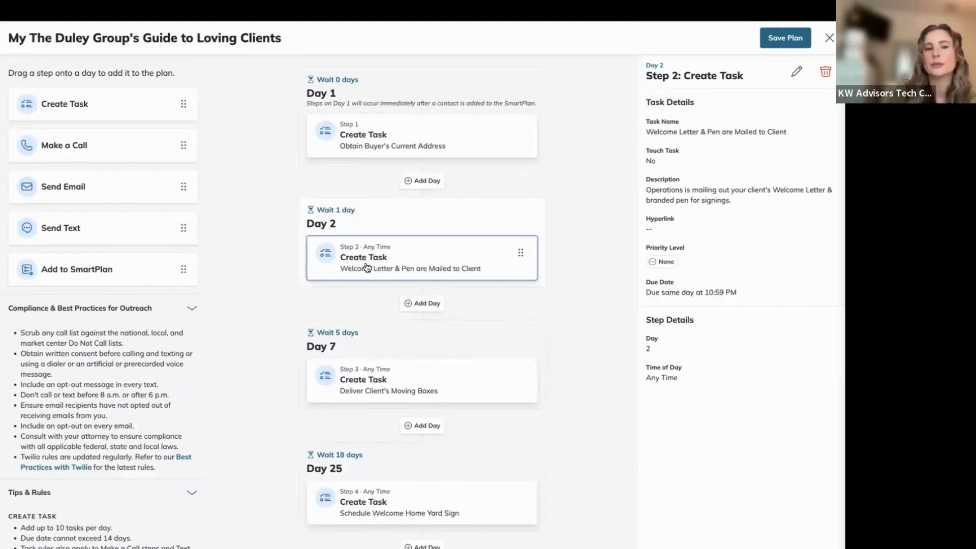
mouse_move(366, 266)
left_mouse_down()
mouse_move(361, 178)
mouse_move(362, 288)
mouse_move(364, 270)
left_mouse_up()
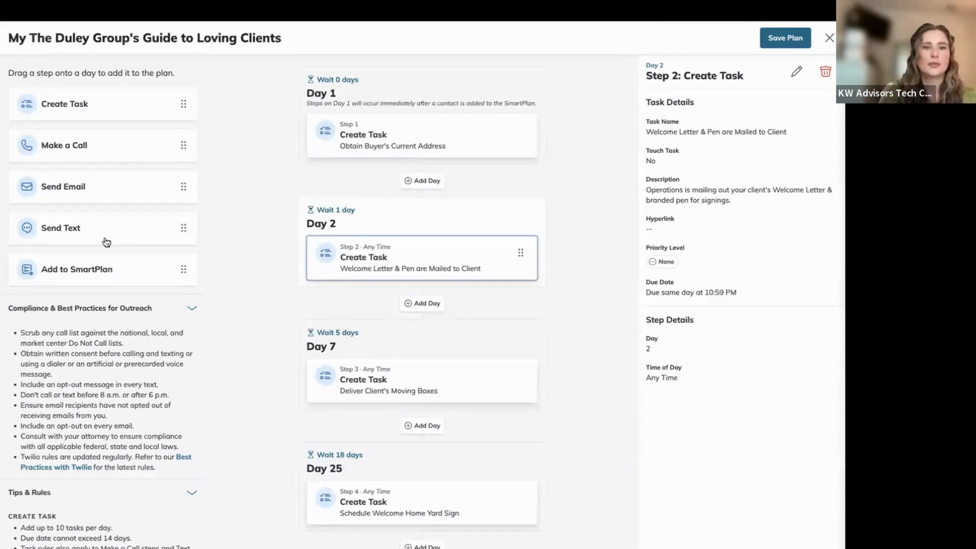
View Day 1's details twice, returning to the plan summary of 30 days, 6 steps, 5 touches.
left_click(375, 79)
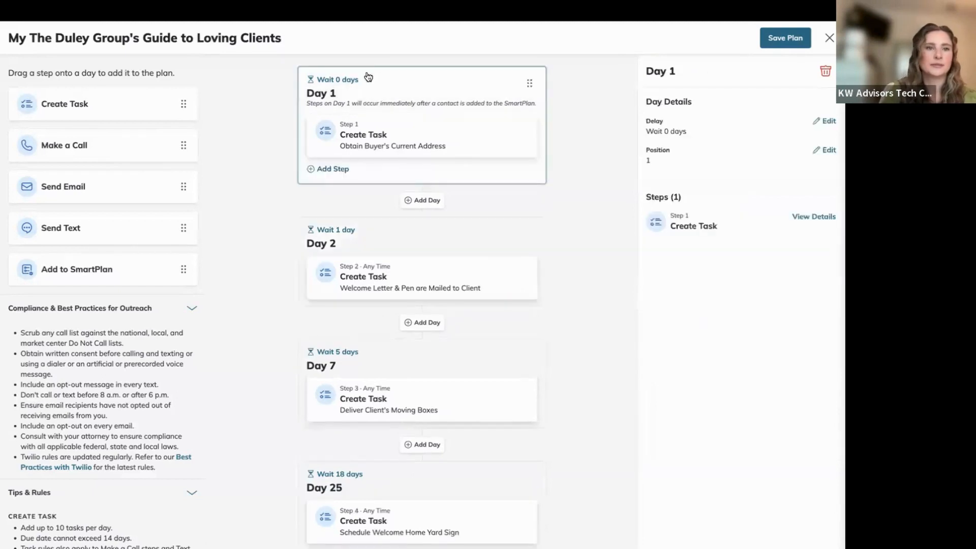
left_click(85, 71)
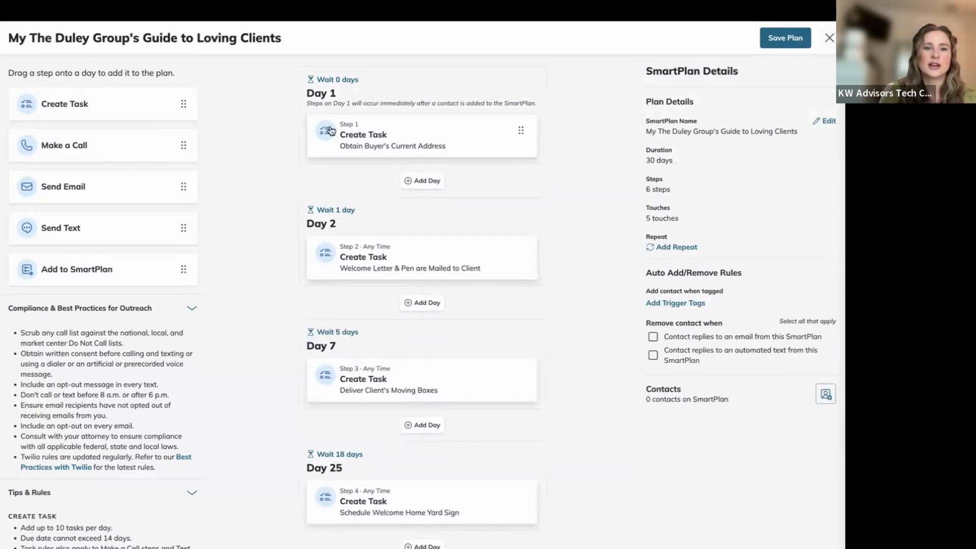
left_click(396, 86)
left_click(396, 86)
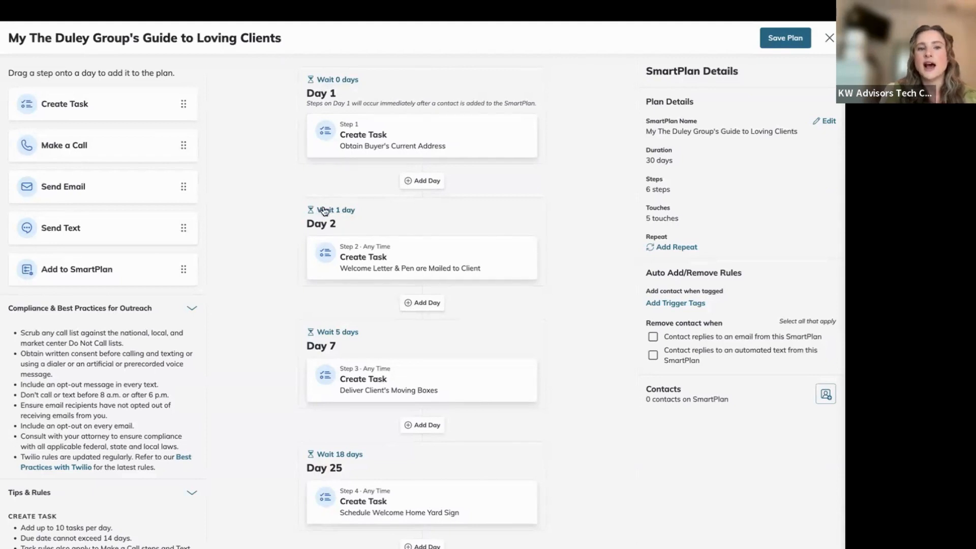
Open the wait period before Day 2 and close it unchanged.
left_click(346, 213)
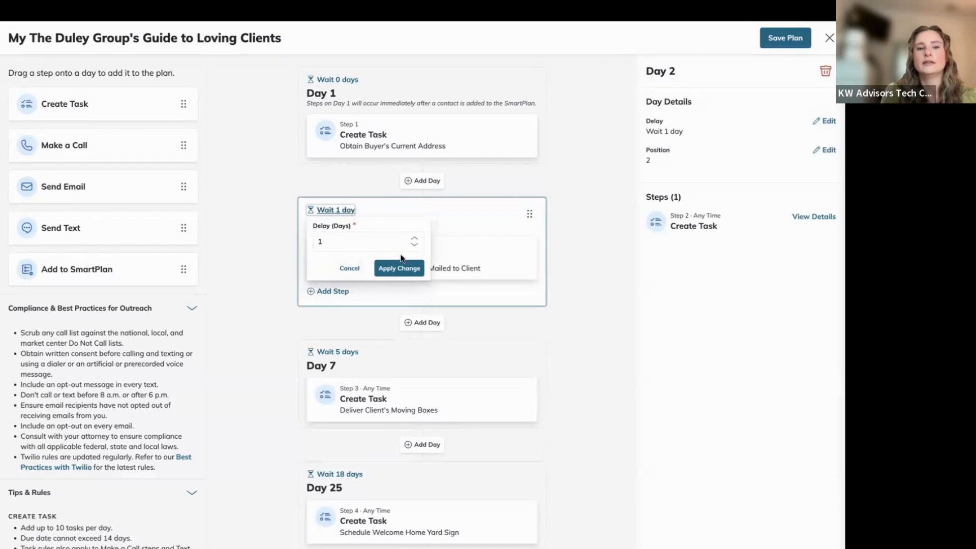
left_click(264, 178)
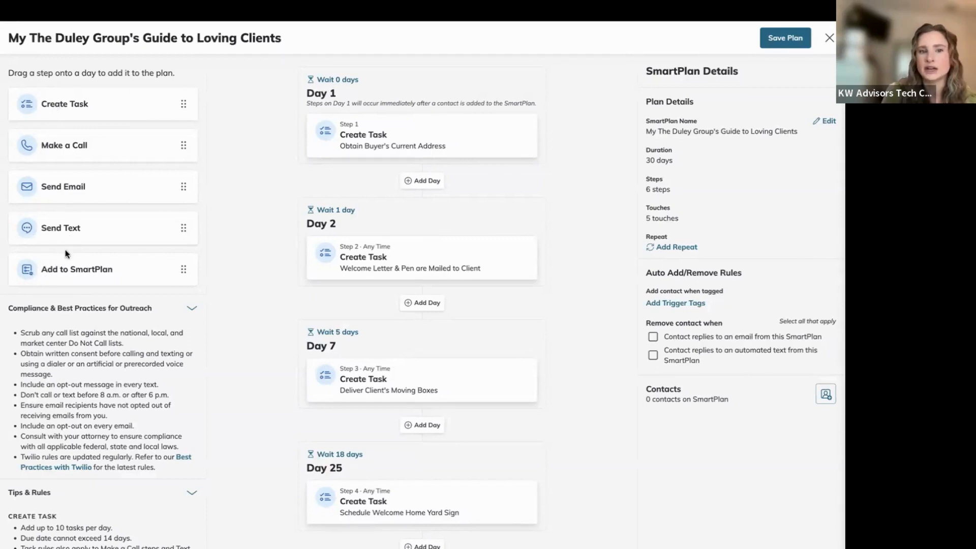
scroll(302, 262, "down", 5)
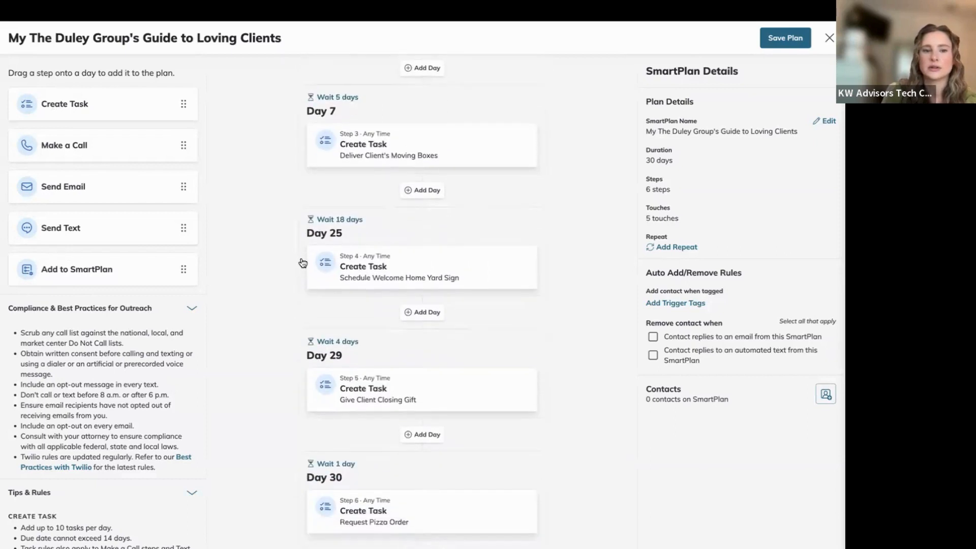
scroll(302, 263, "down", 2)
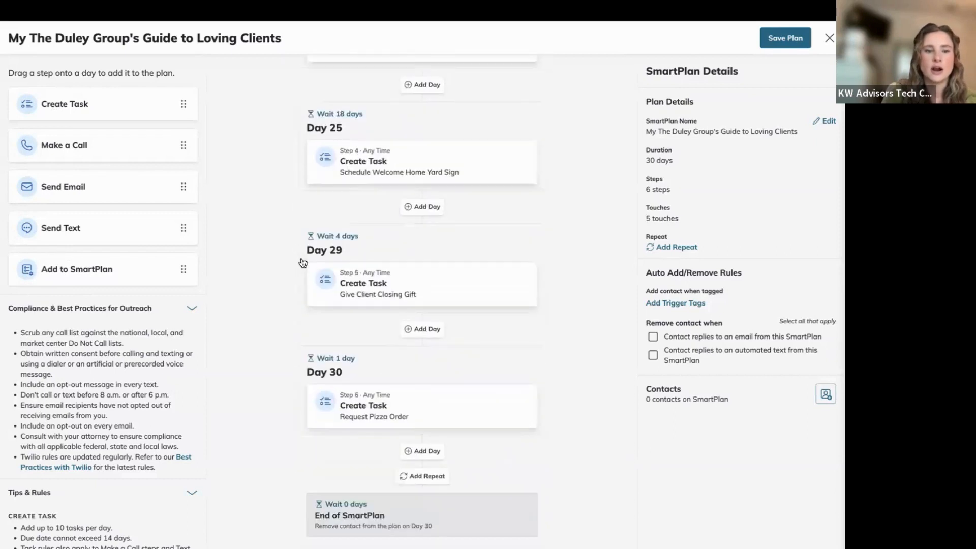
scroll(303, 262, "up", 7)
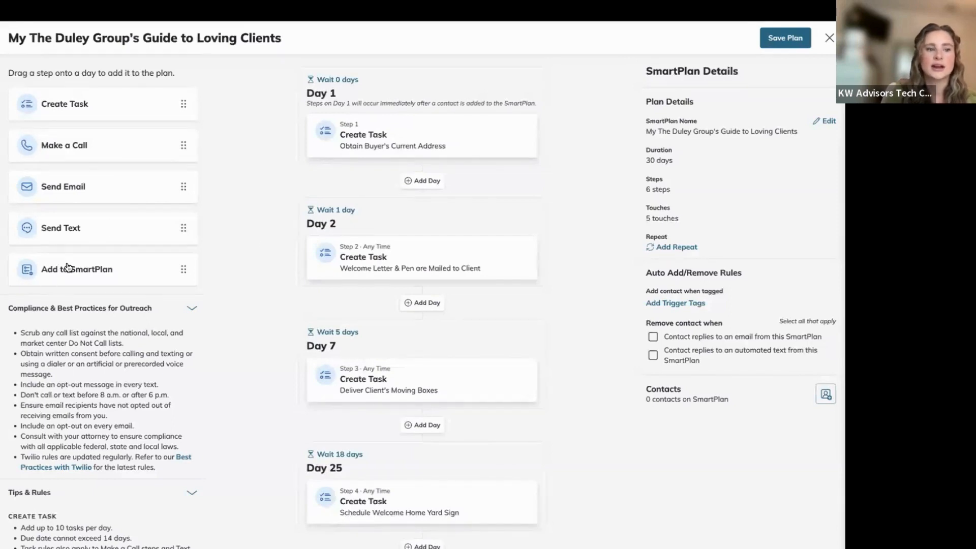
scroll(93, 256, "down", 1)
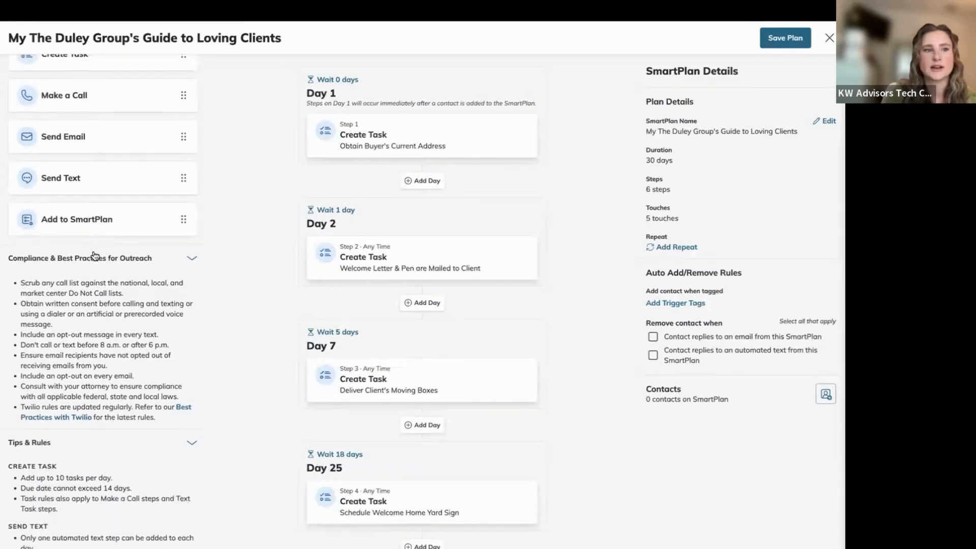
scroll(96, 256, "up", 1)
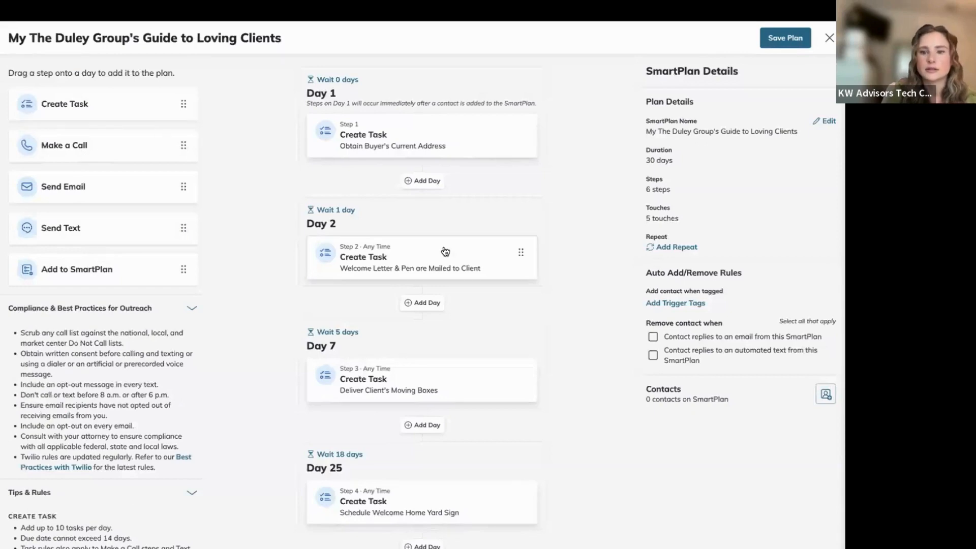
scroll(445, 252, "down", 5)
scroll(445, 252, "down", 2)
scroll(446, 251, "up", 7)
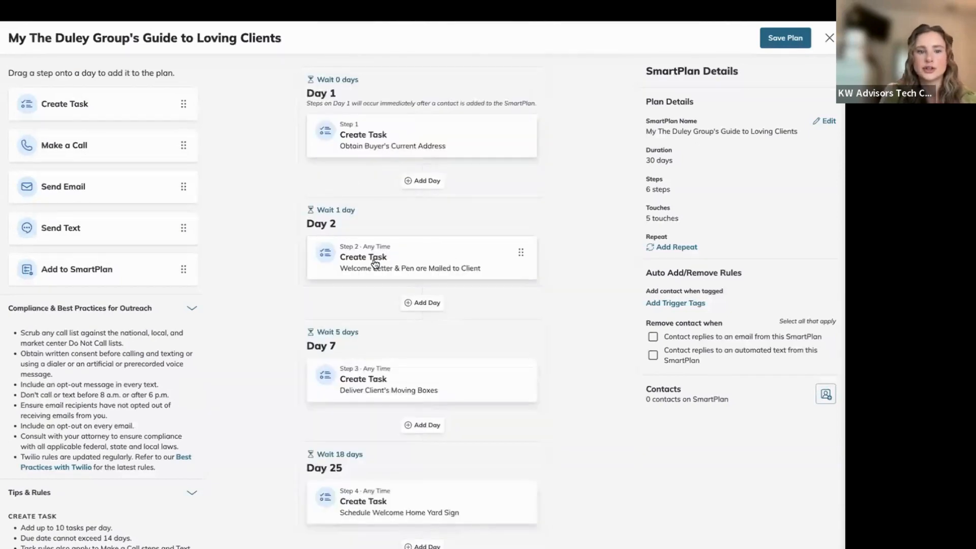
scroll(321, 263, "down", 2)
scroll(346, 389, "down", 2)
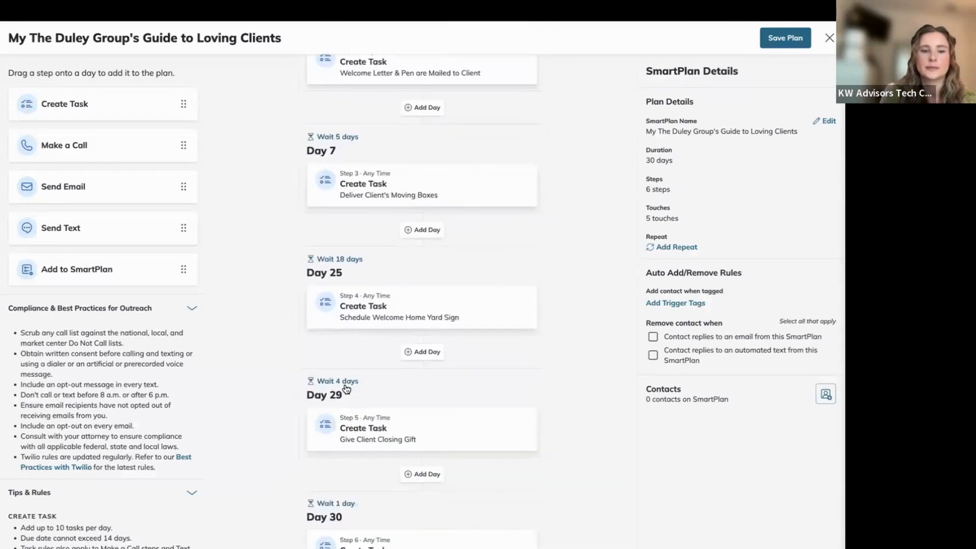
scroll(340, 459, "down", 2)
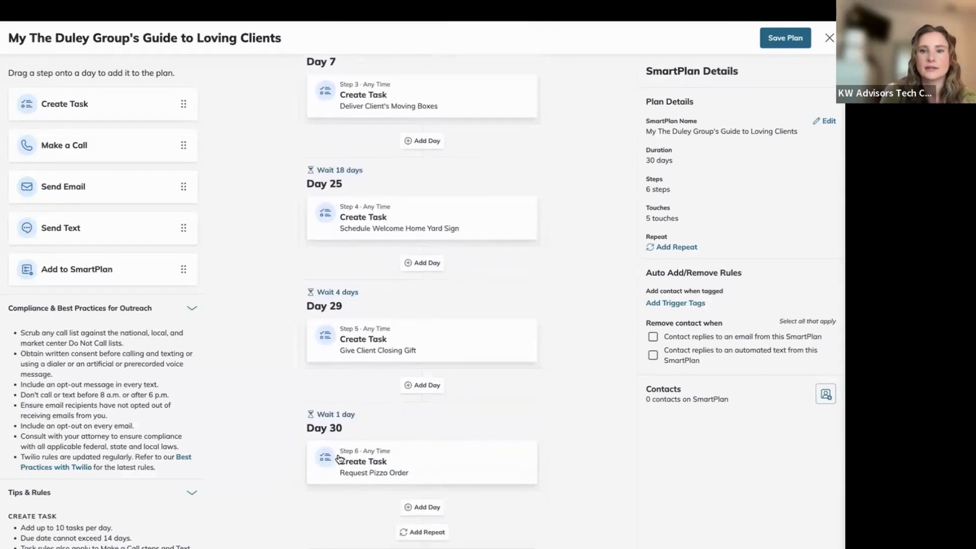
scroll(359, 311, "up", 5)
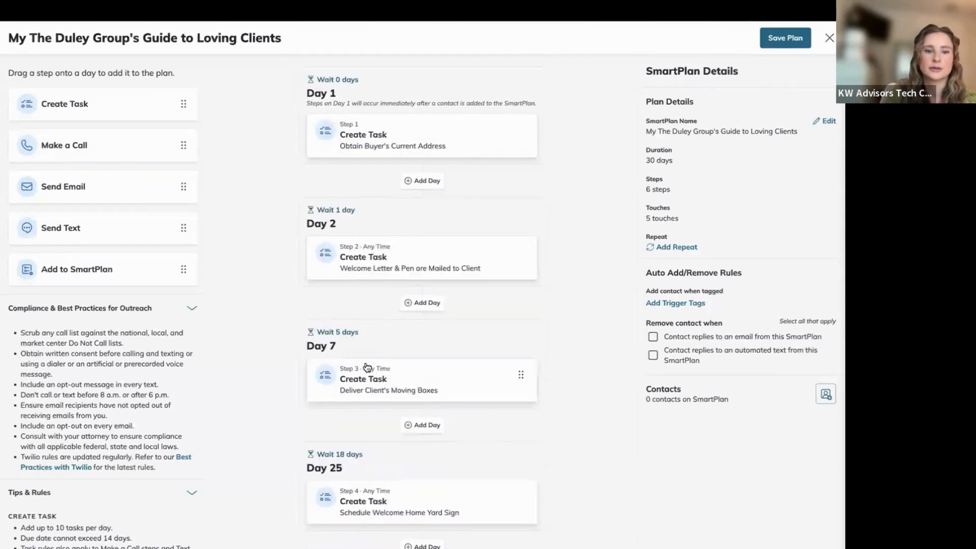
scroll(366, 368, "down", 3)
scroll(339, 492, "down", 3)
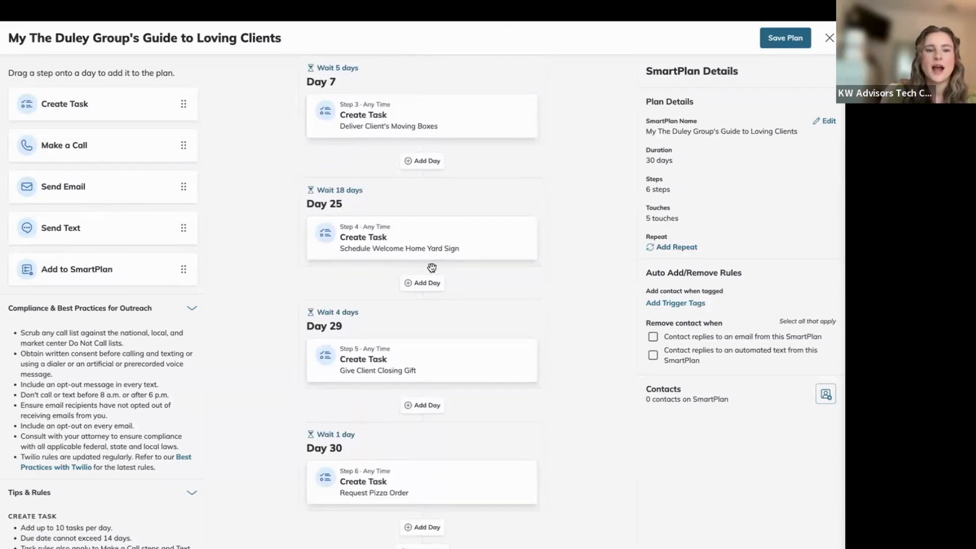
scroll(431, 267, "up", 6)
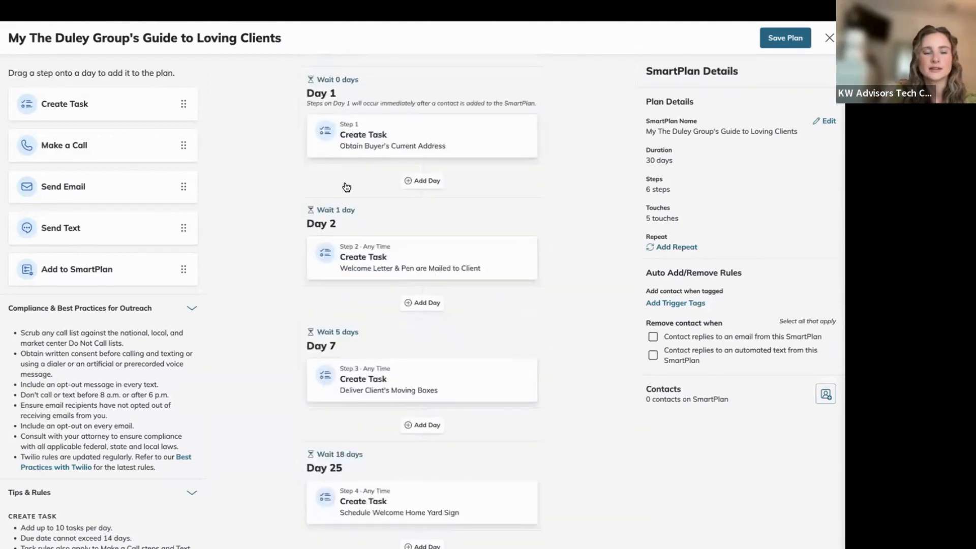
scroll(272, 391, "down", 7)
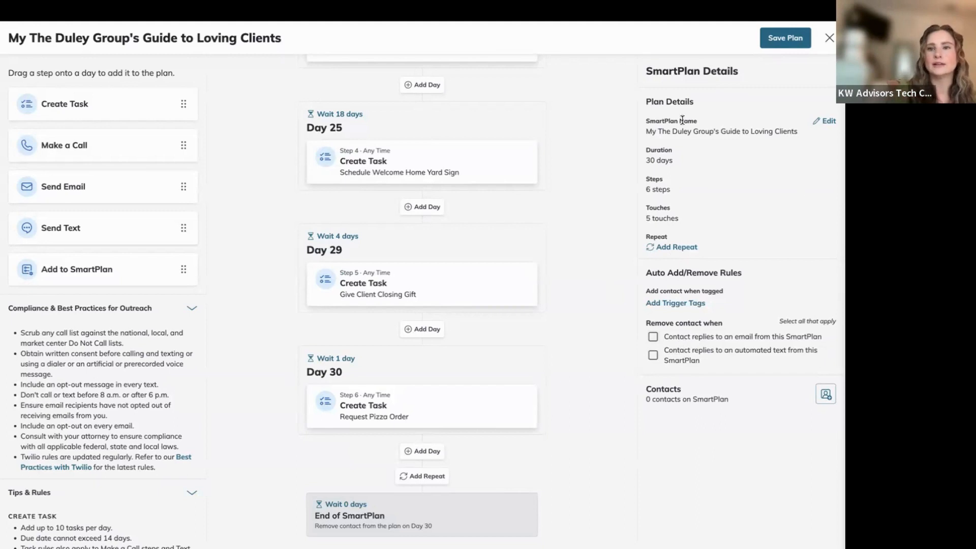
scroll(589, 136, "up", 7)
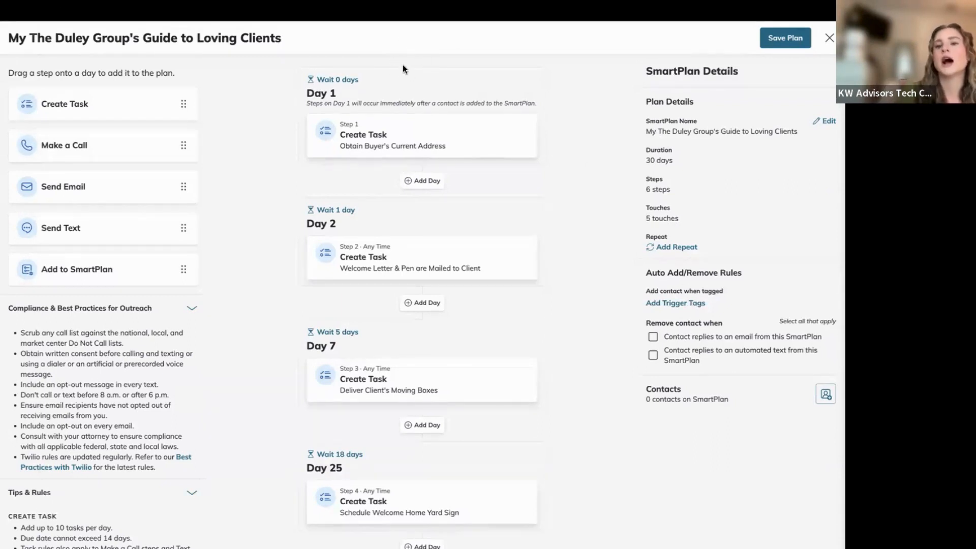
Open Add Trigger Tags, search the contact tag list, then cancel without adding any tags.
left_click(685, 303)
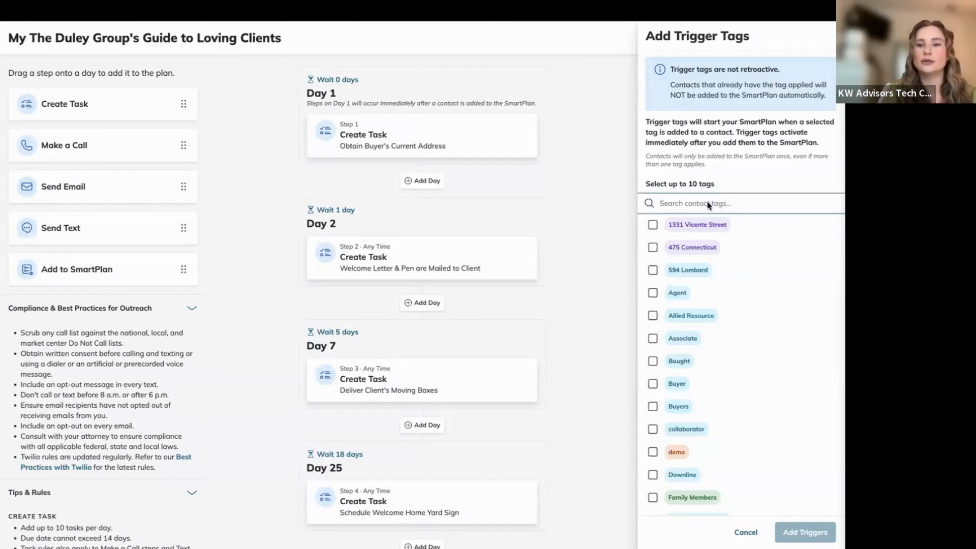
left_click(692, 205)
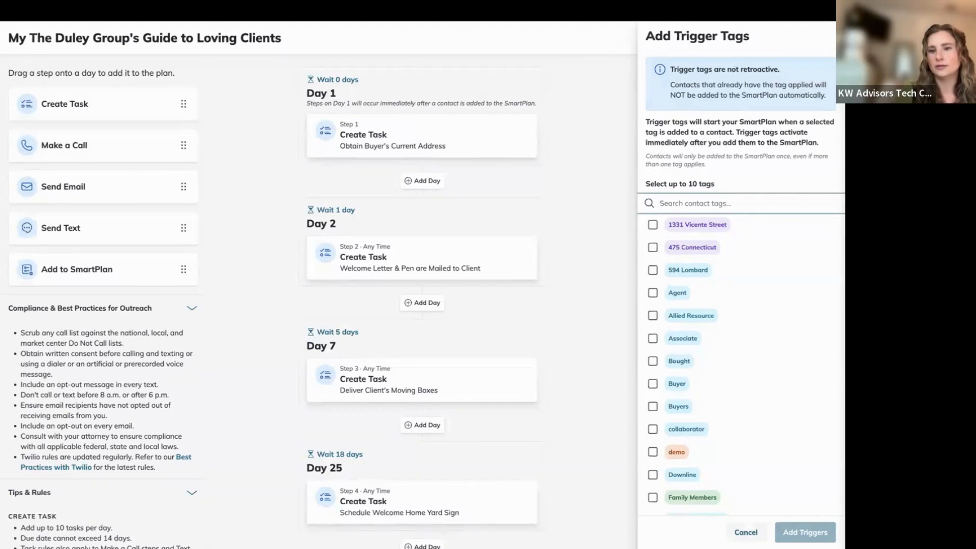
left_click(746, 532)
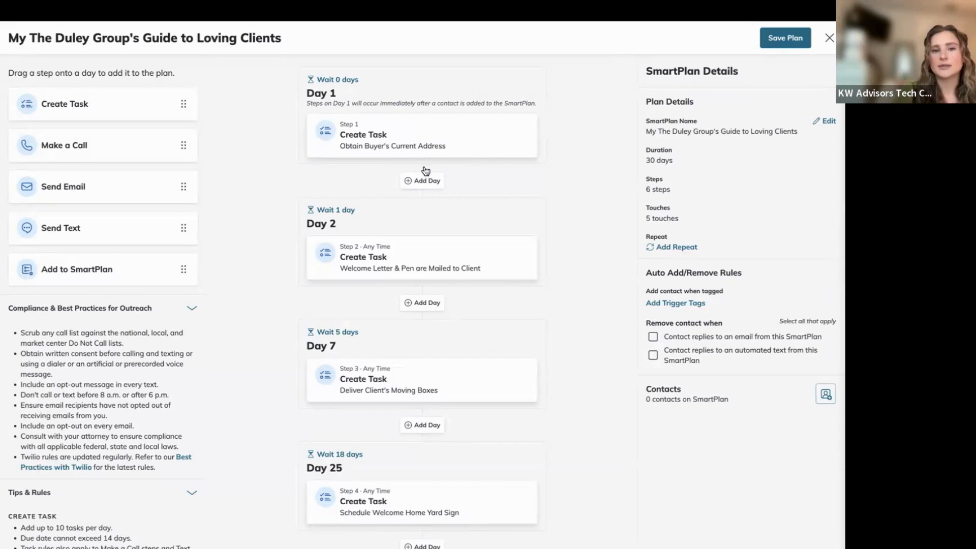
Show Step 1's details: 'Obtain Buyer's Current Address', due same day at 10:59 PM.
left_click(370, 146)
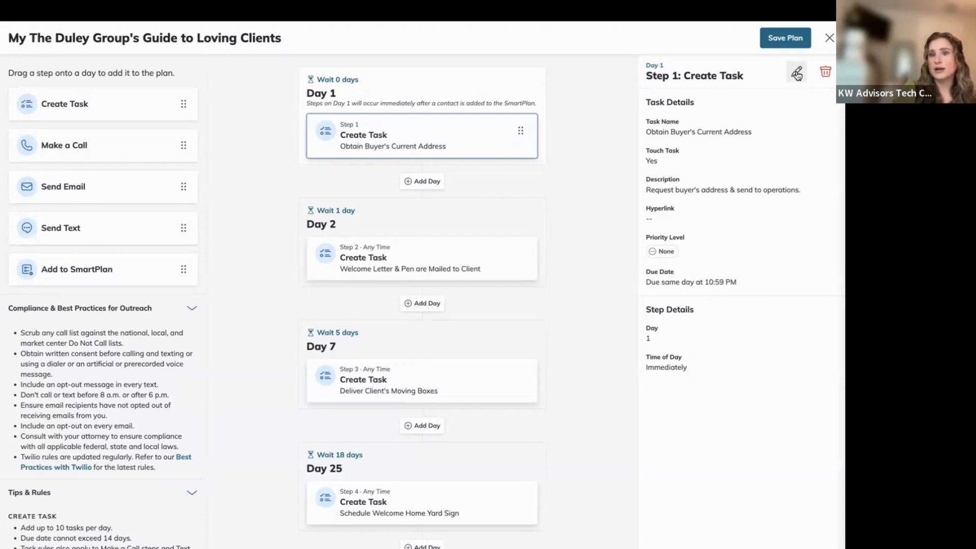
Open the Edit Step form for the Step 1 task 'Obtain Buyer's Current Address'.
left_click(797, 74)
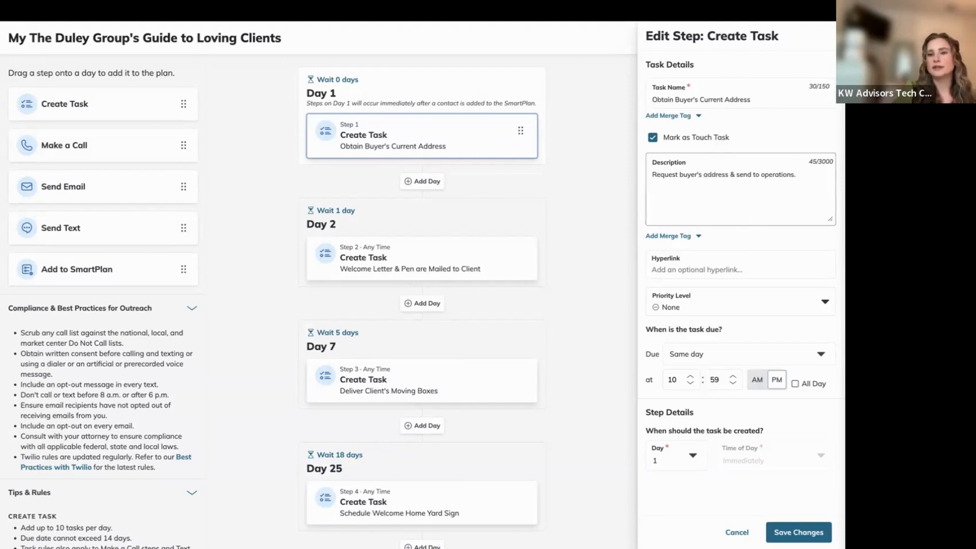
Enlarge the Step 1 Description box, then shrink it back down.
left_click_drag(830, 220, 830, 291)
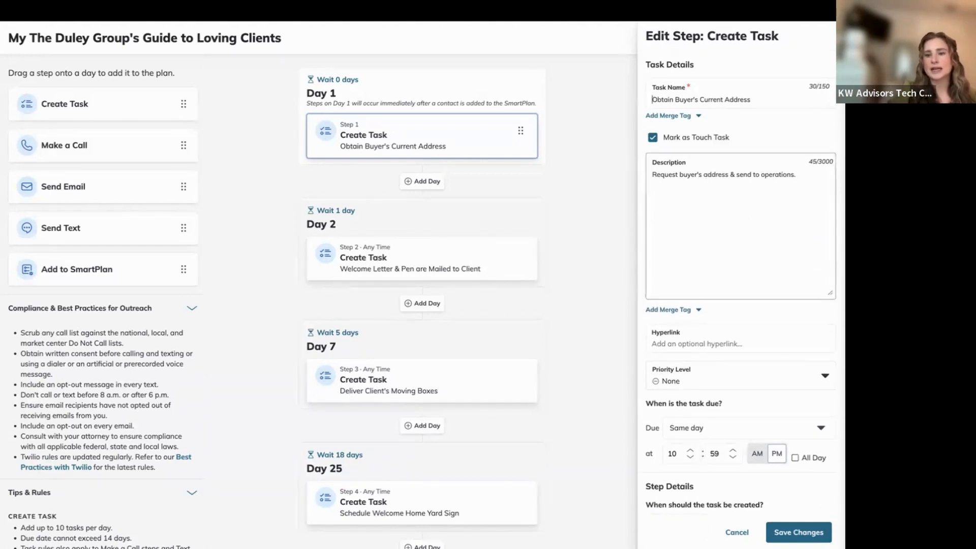
left_click_drag(830, 293, 830, 414)
left_click_drag(825, 309, 809, 195)
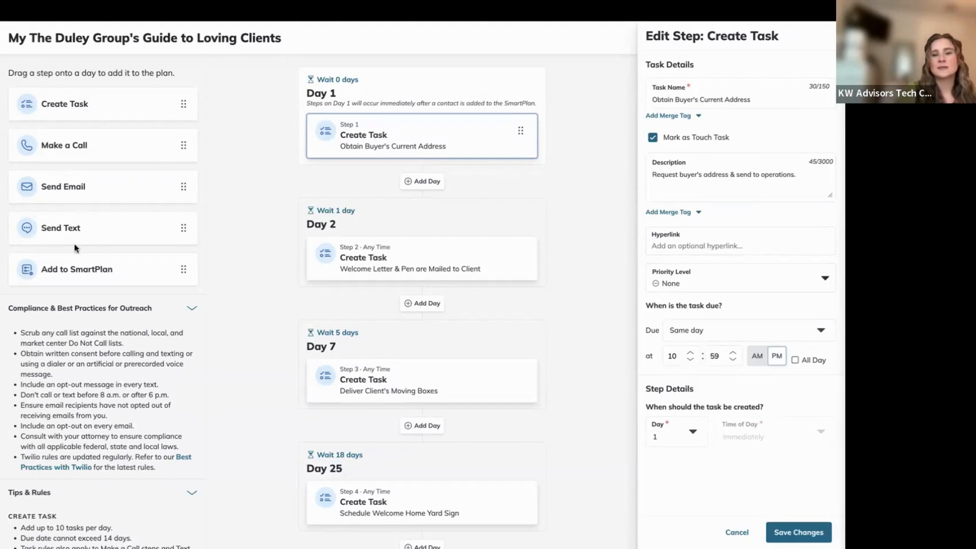
Select the due time's minute and hour fields, then cancel the edit without saving.
left_click(722, 360)
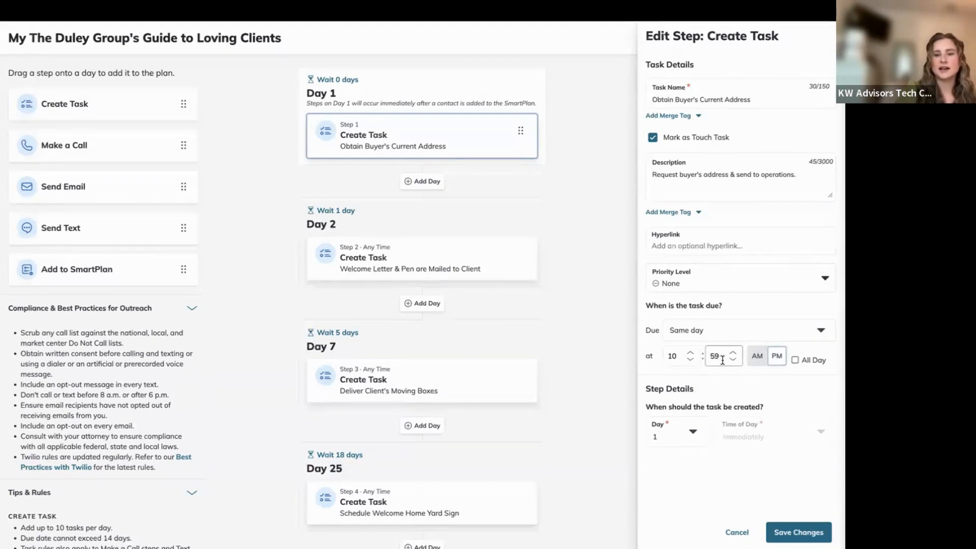
left_click(674, 358)
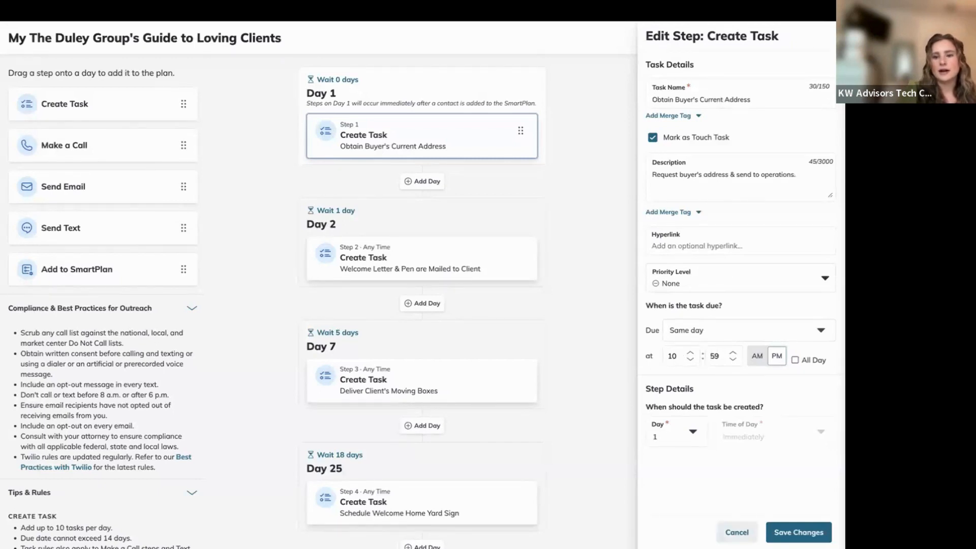
left_click(721, 536)
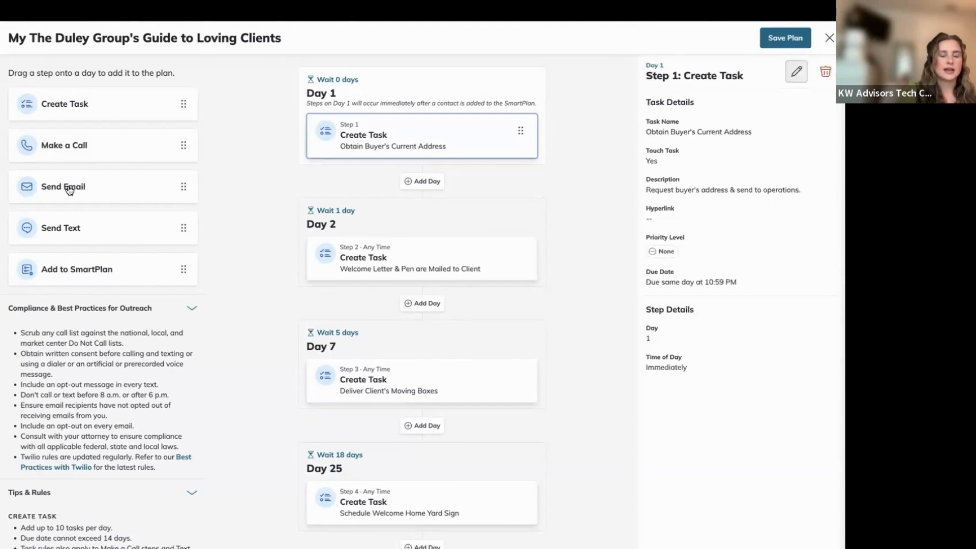
Add a Send Email step to Day 2, keeping its time of day as Any Time.
left_click_drag(72, 187, 389, 255)
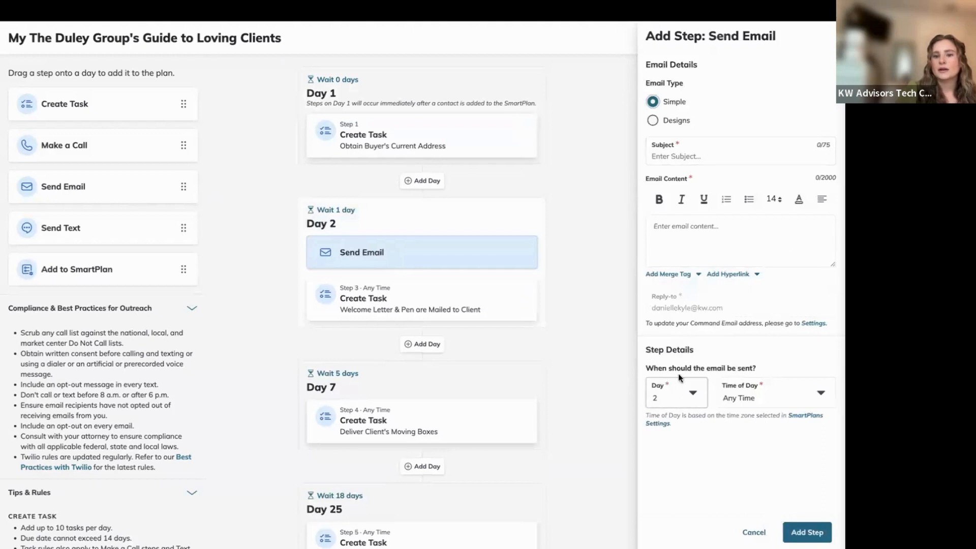
left_click(750, 393)
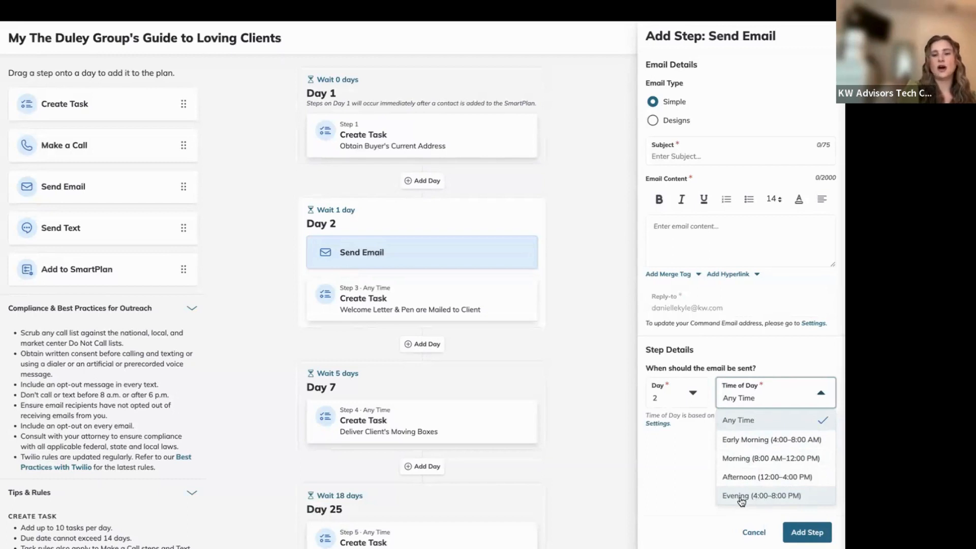
left_click(669, 451)
left_click(701, 254)
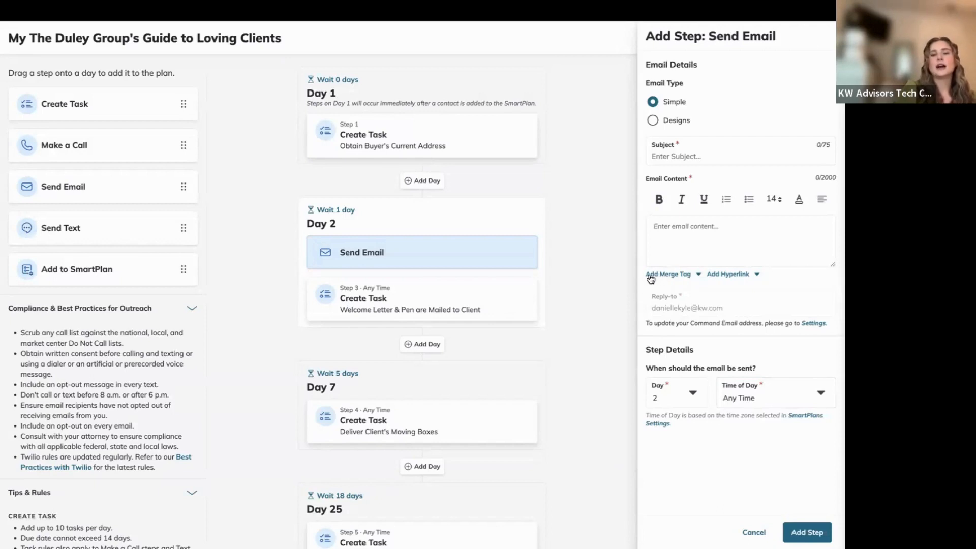
Insert the agent.first.name and agent.last.name merge tags, then delete them to empty the body.
left_click(689, 279)
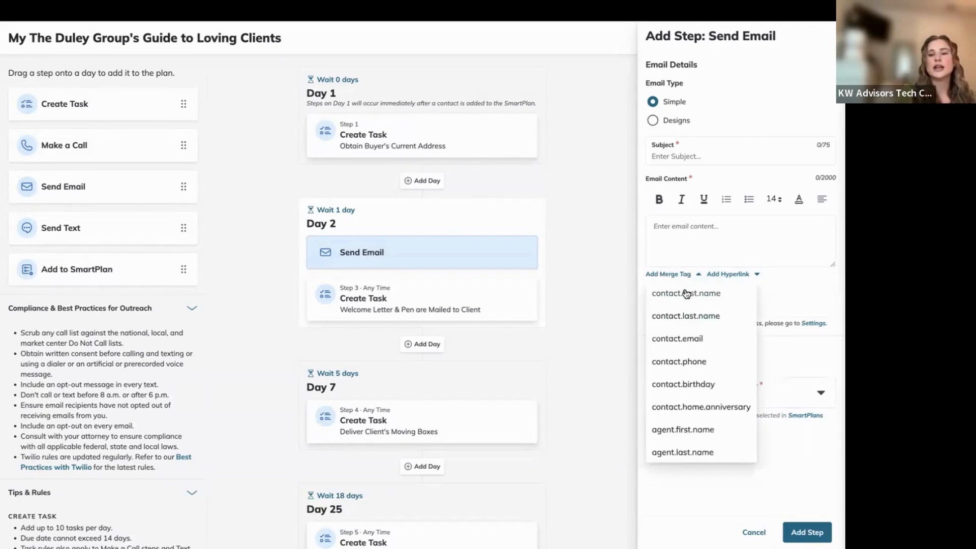
scroll(667, 365, "down", 1)
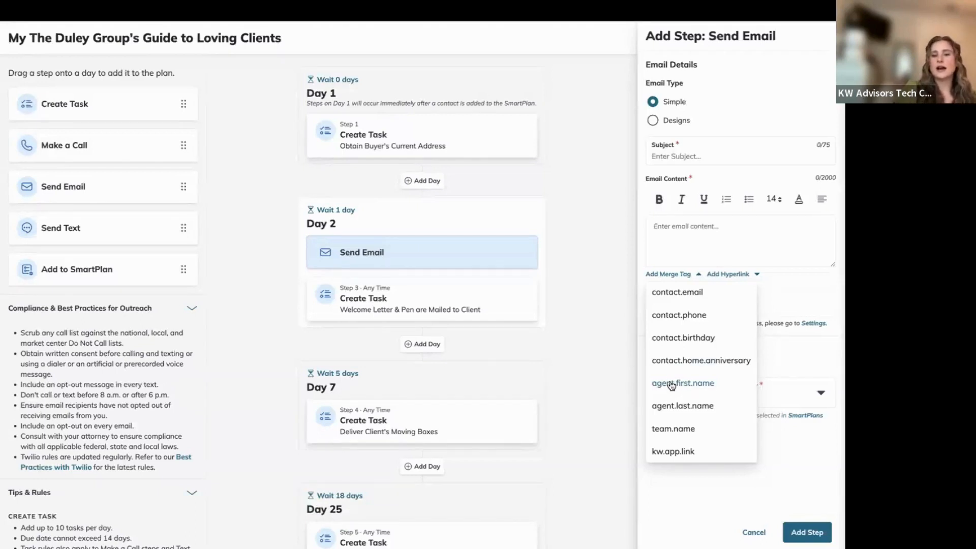
left_click(672, 386)
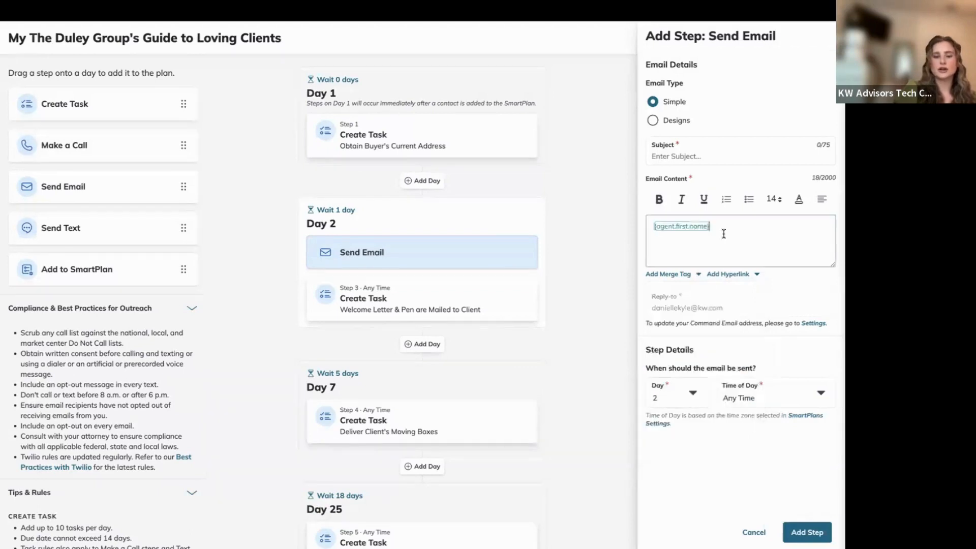
left_click(670, 275)
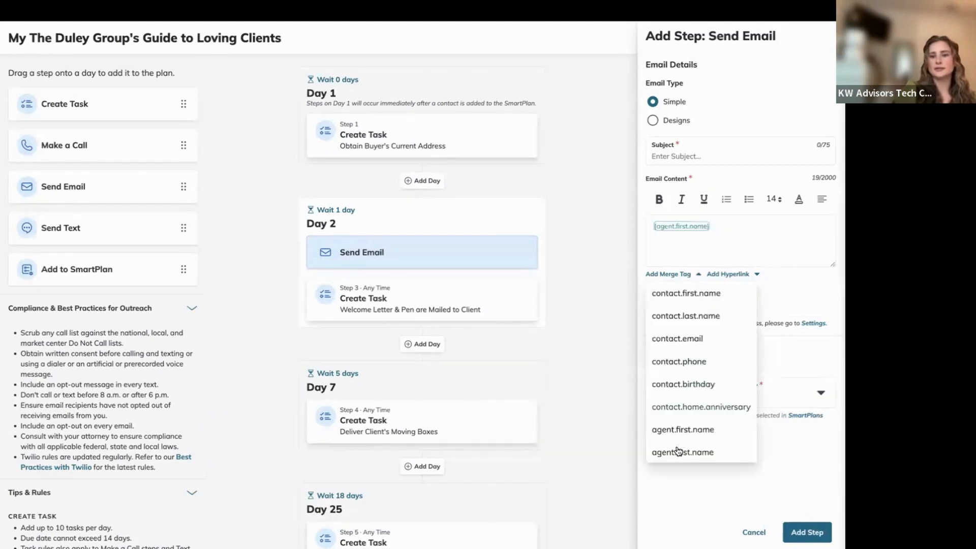
left_click(675, 453)
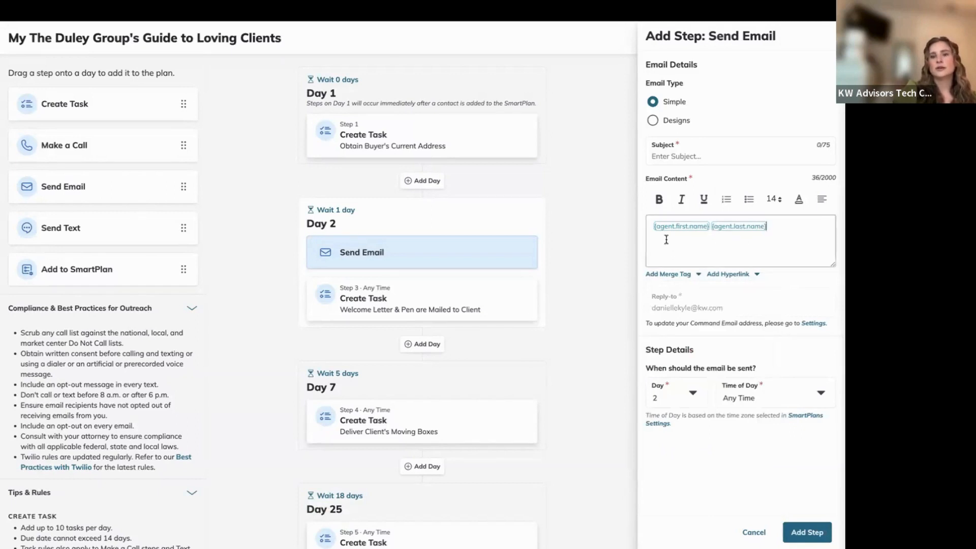
key("BackSpace")
key("BackSpace")
key("BackSpace")
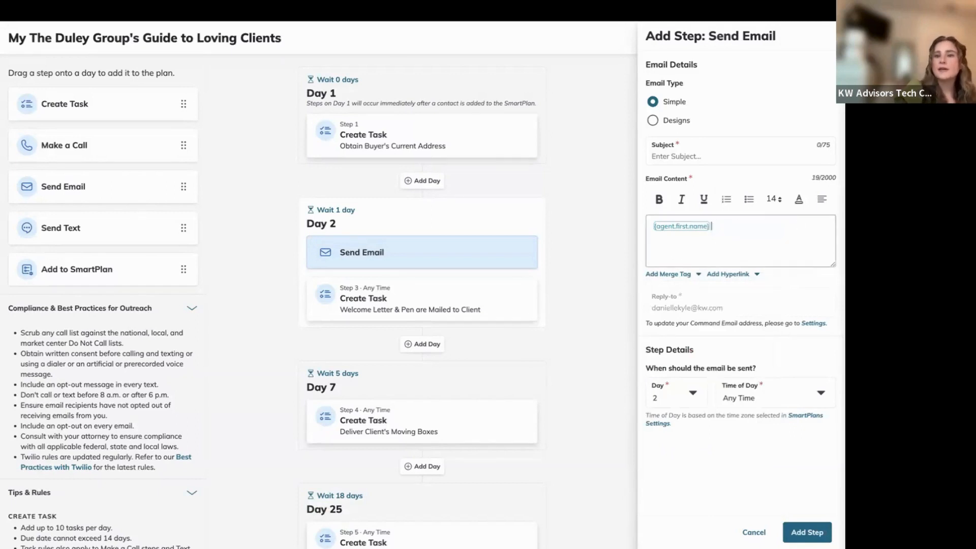
left_click(685, 277)
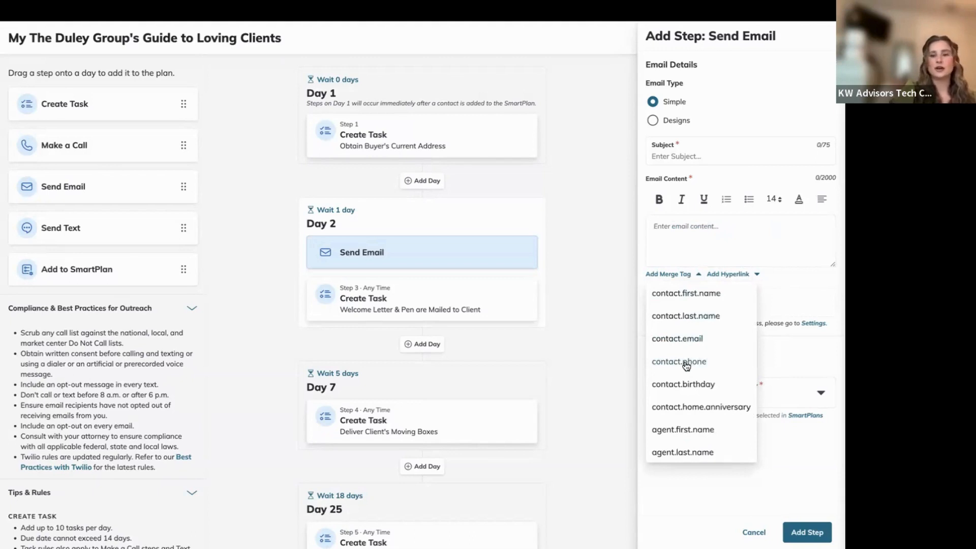
left_click(778, 304)
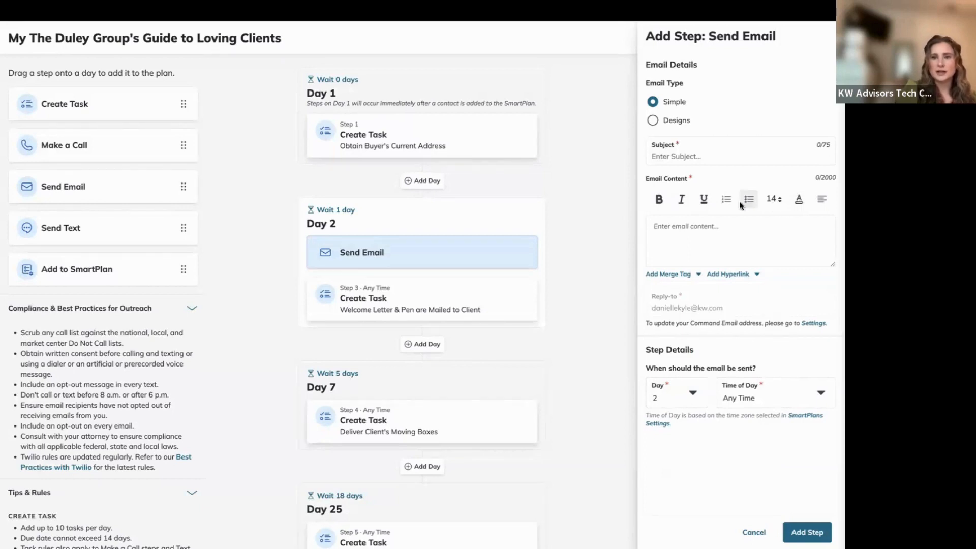
left_click(738, 241)
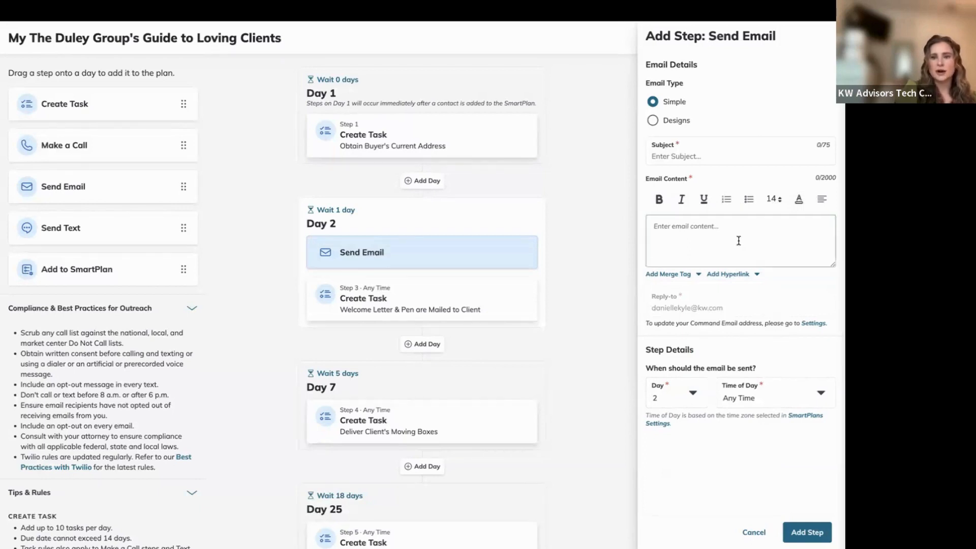
left_click(732, 275)
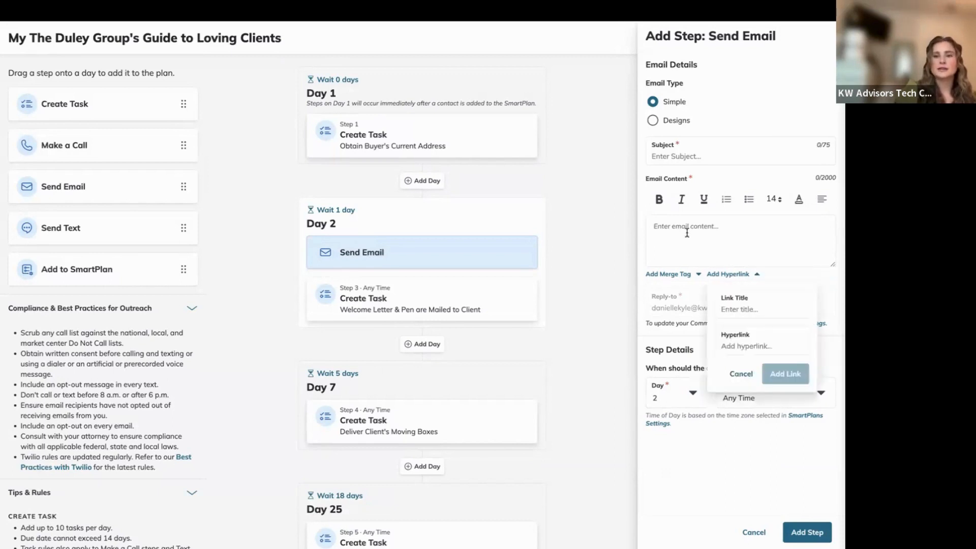
left_click(683, 224)
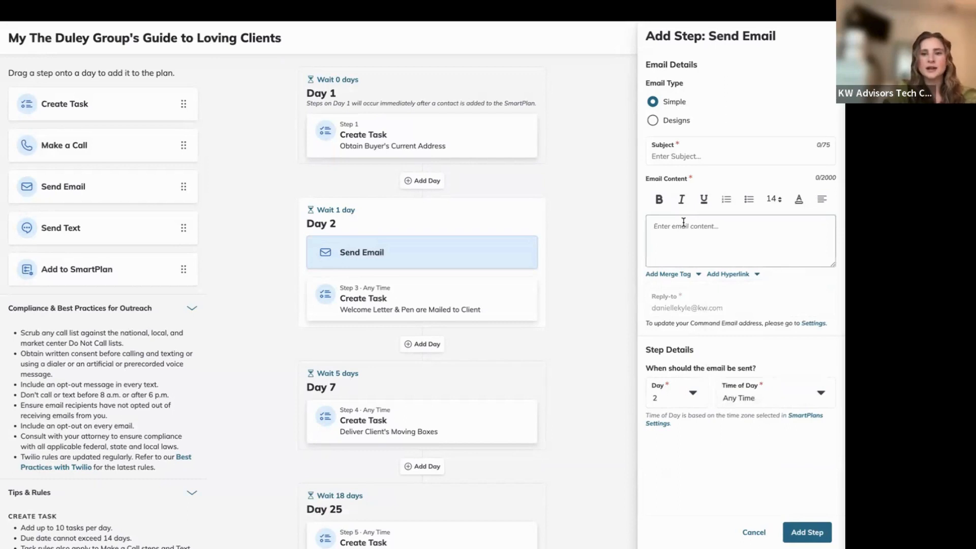
Type 'Click Here' and make it a hyperlink to the agent's website.
type("Click ")
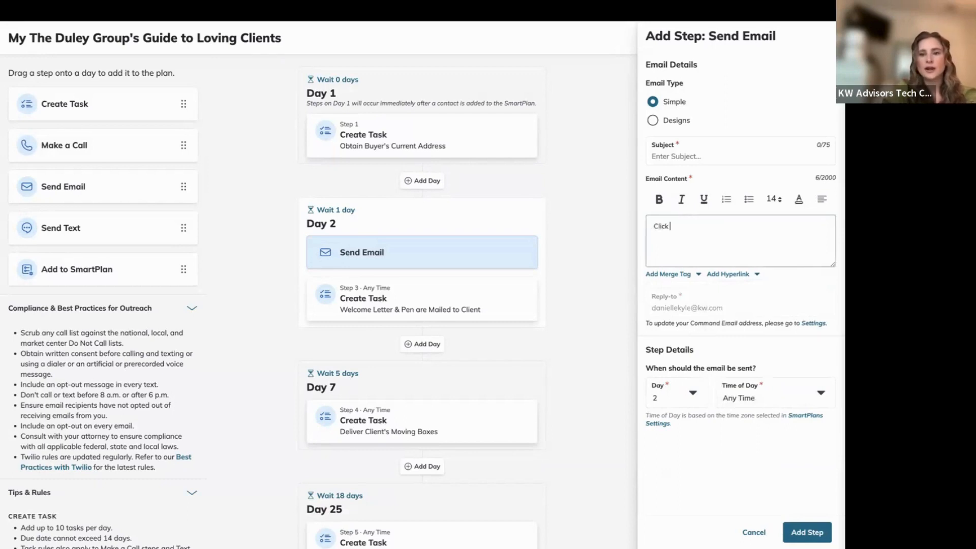
type("Here")
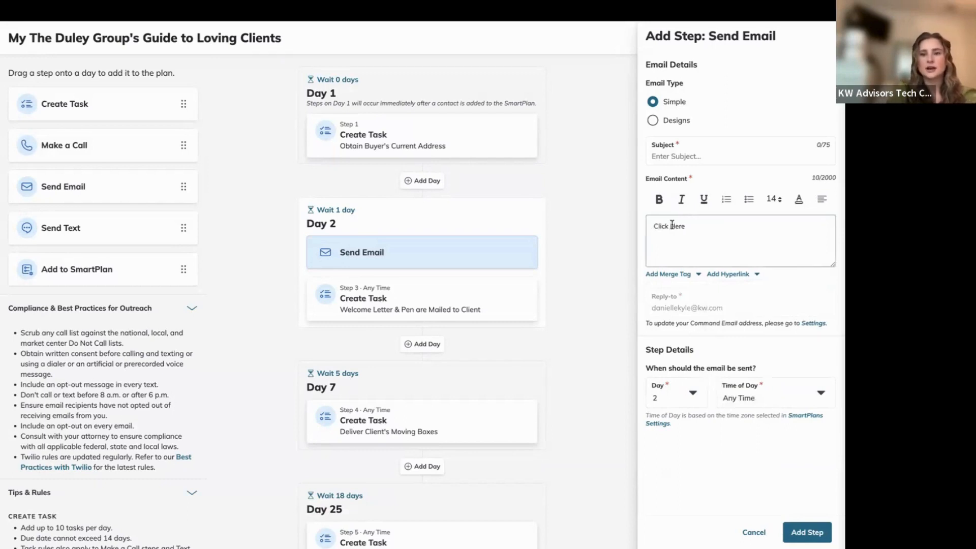
left_click_drag(686, 226, 654, 226)
left_click(739, 274)
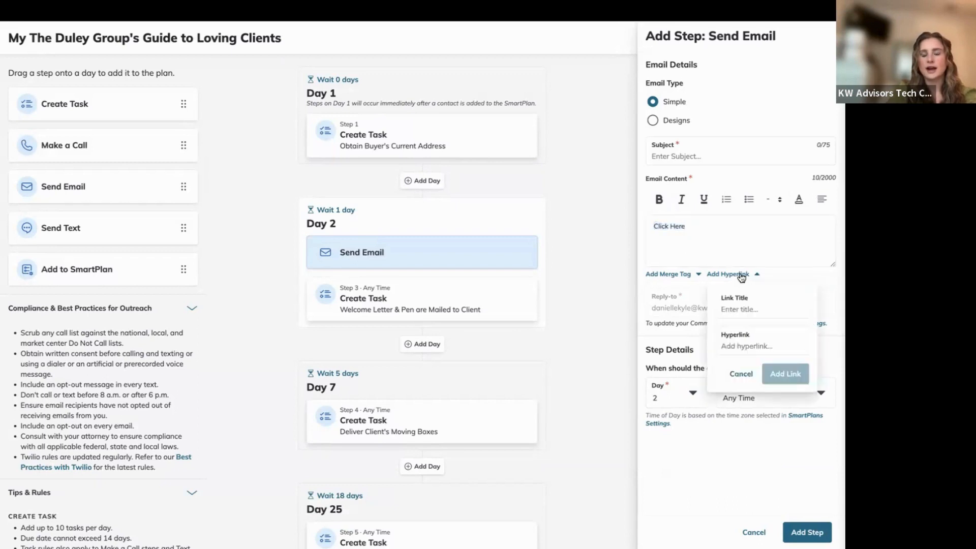
left_click(753, 308)
left_click(745, 345)
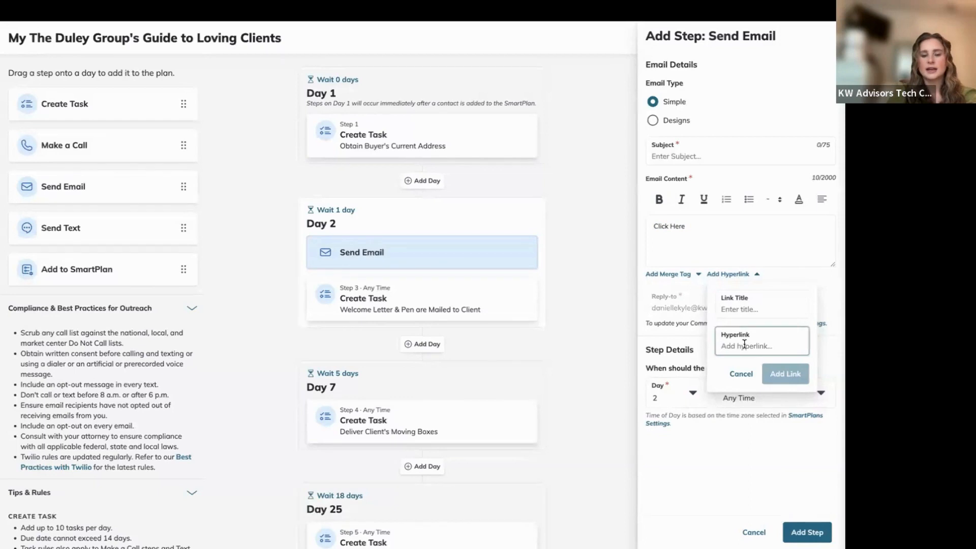
type("https")
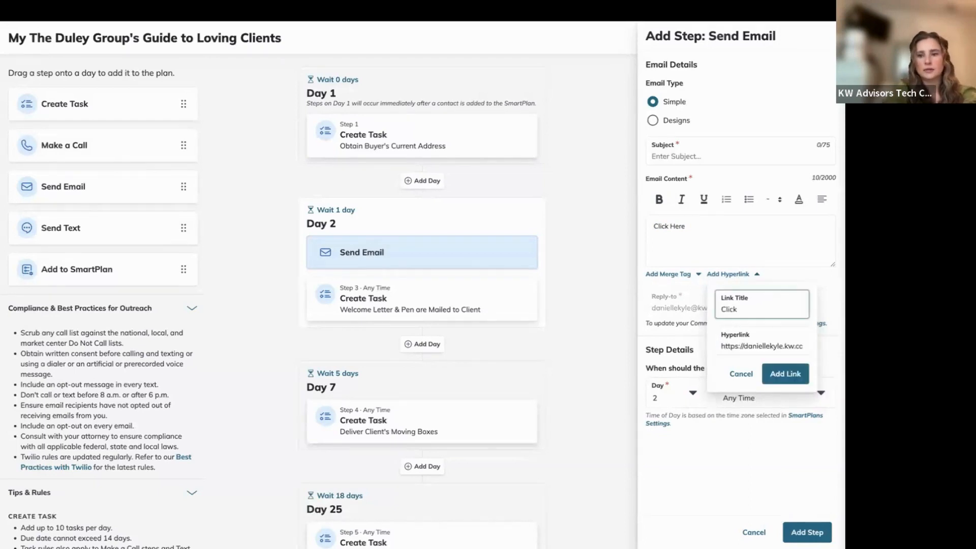
type("Here")
left_click(772, 380)
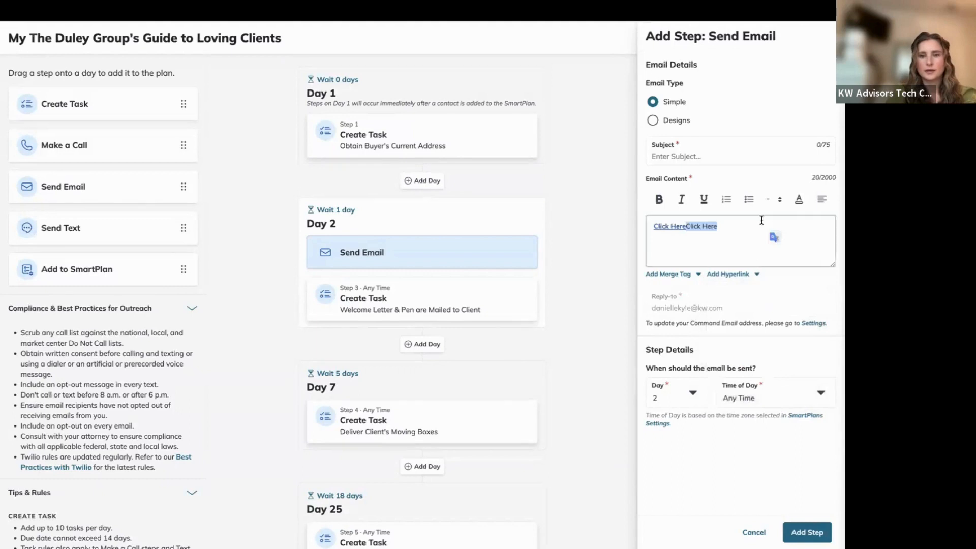
Delete the duplicated link text, leaving a single 'Click Here' hyperlink in the body.
left_click(748, 228)
key("BackSpace")
key("BackSpace")
key("BackSpace")
key("BackSpace")
key("BackSpace")
key("BackSpace")
key("BackSpace")
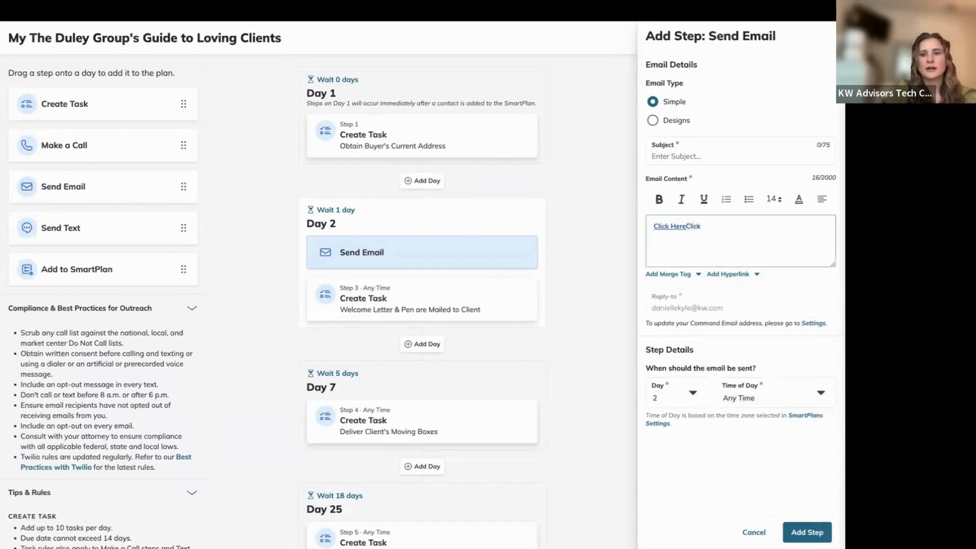
key("BackSpace")
key("BackSpace")
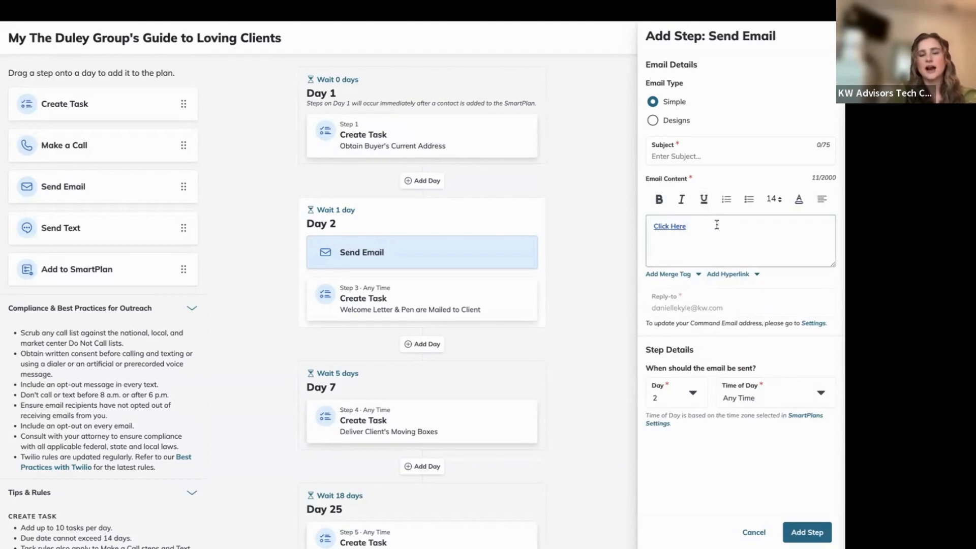
left_click(718, 279)
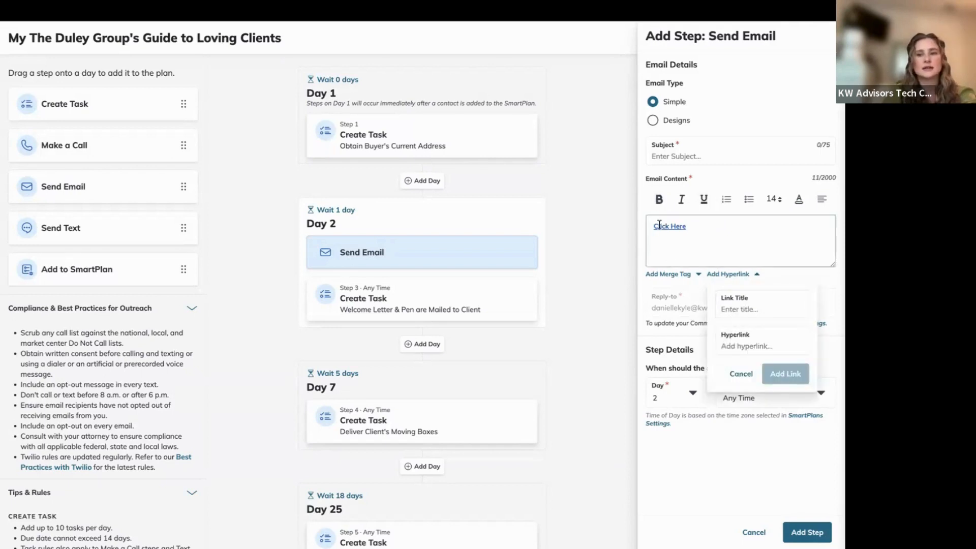
left_click(741, 374)
left_click(772, 200)
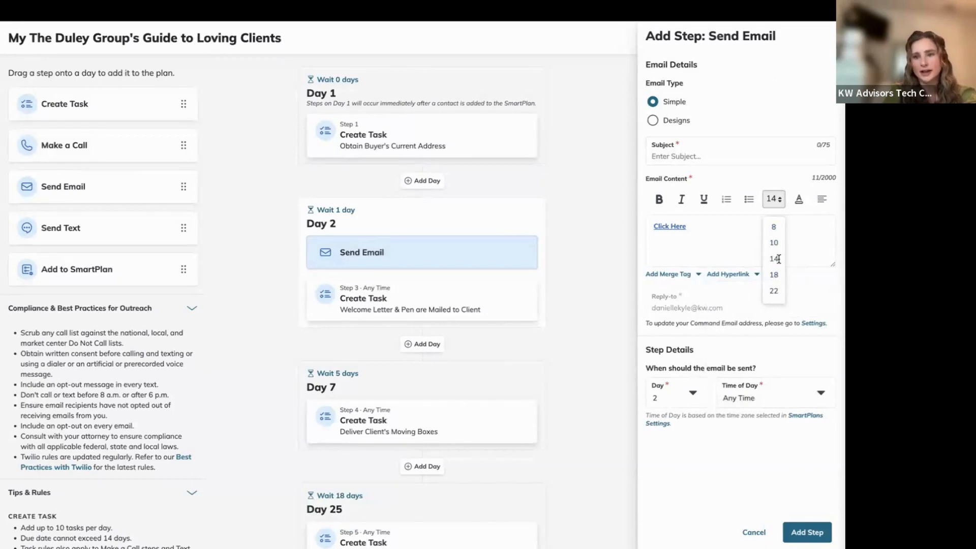
Review the text colour choices, then set the Email Type to Designs.
left_click(797, 202)
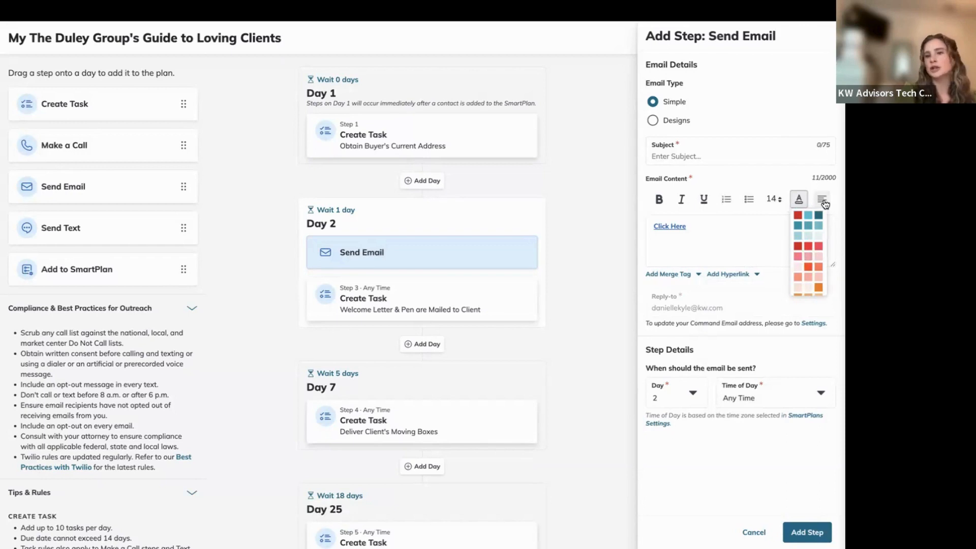
left_click(720, 237)
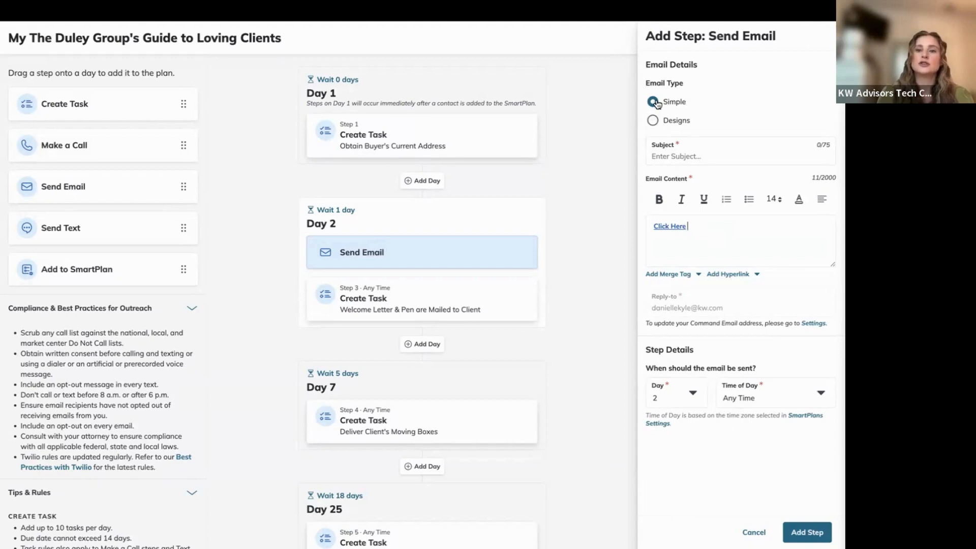
left_click(652, 121)
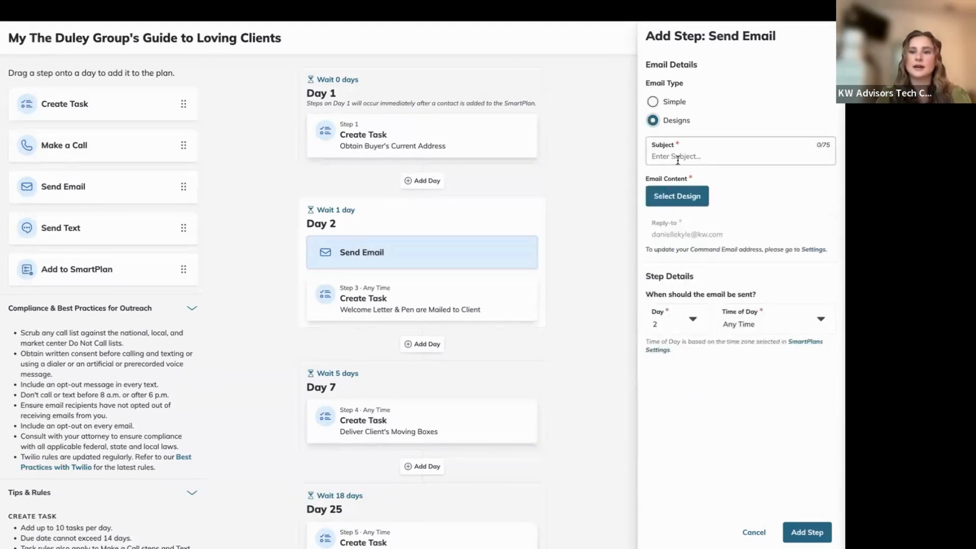
Pick the Sample design from the Template Library and save changes when leaving the editor.
left_click(670, 197)
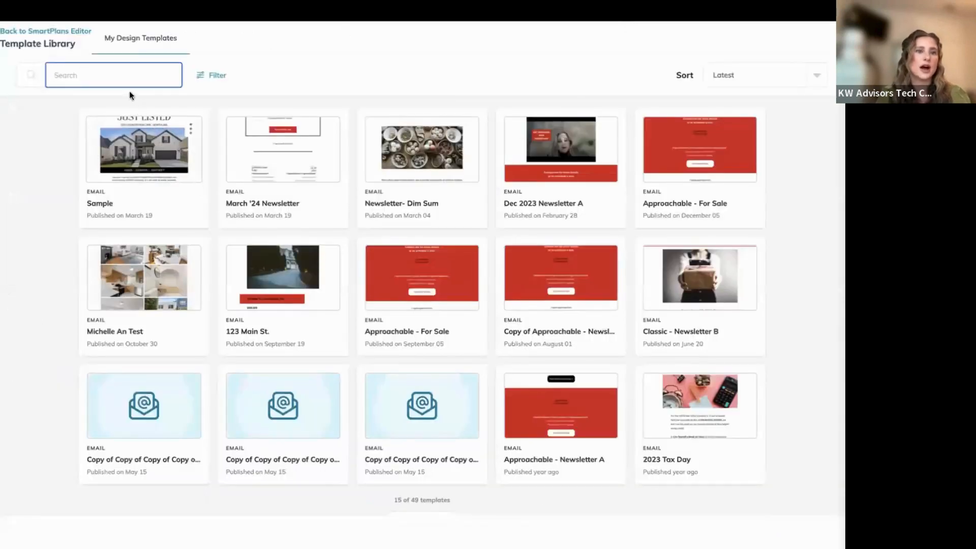
left_click(55, 45)
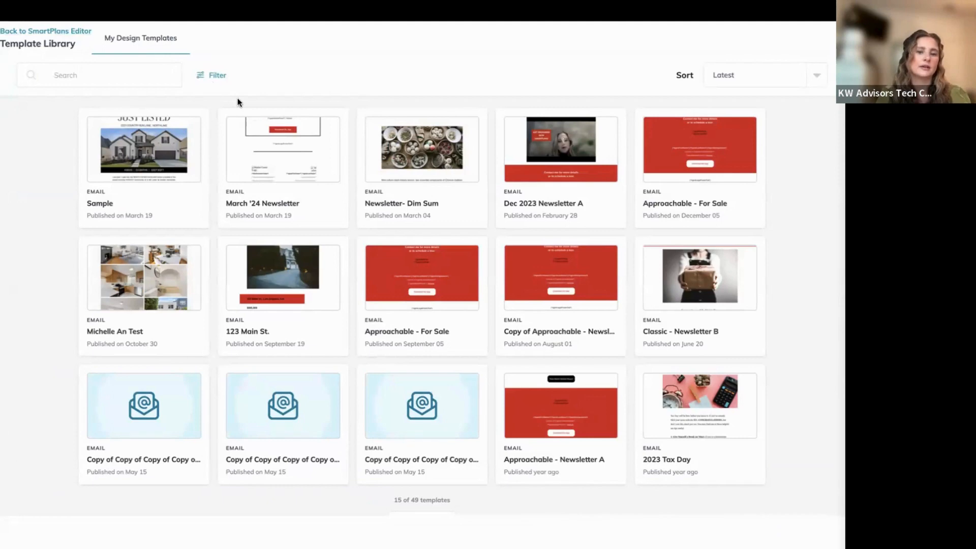
scroll(279, 218, "down", 1)
scroll(279, 217, "up", 1)
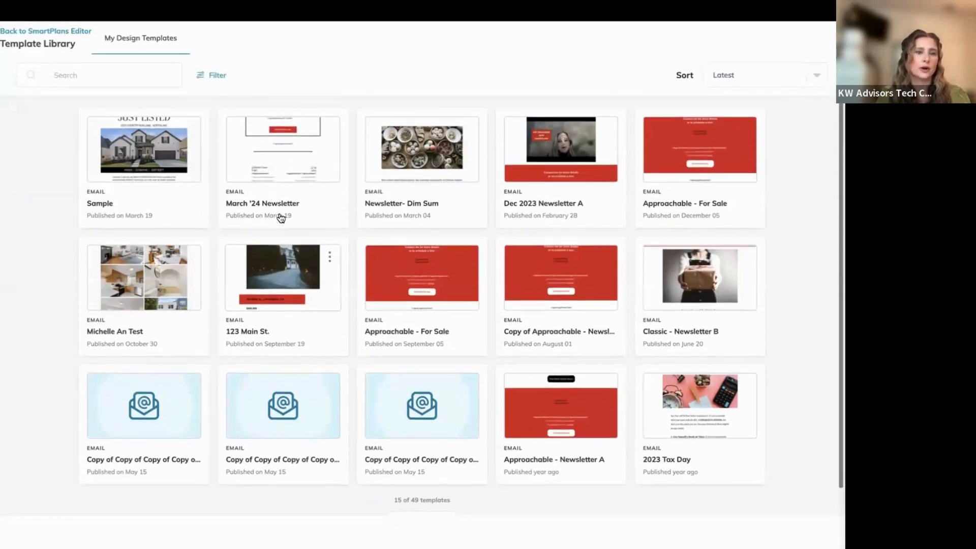
left_click(108, 173)
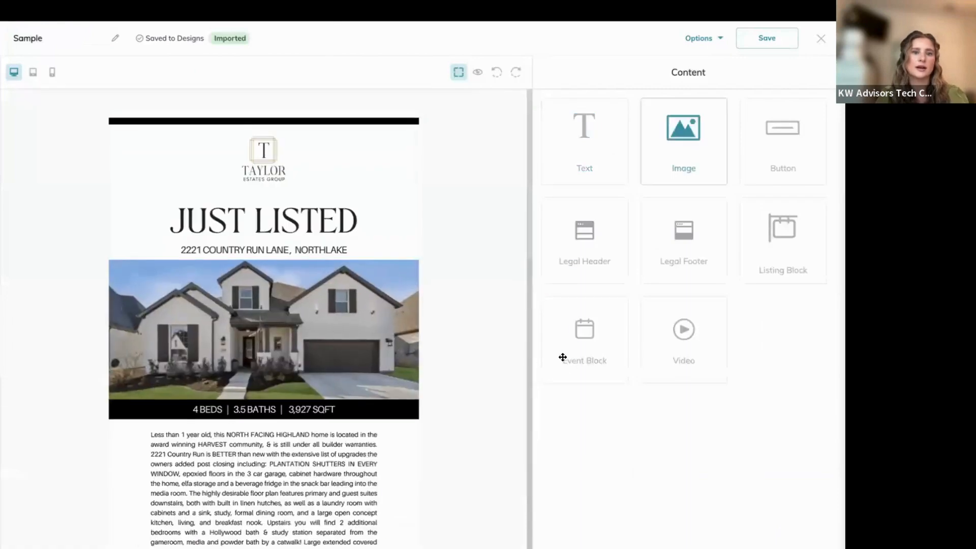
left_click(823, 40)
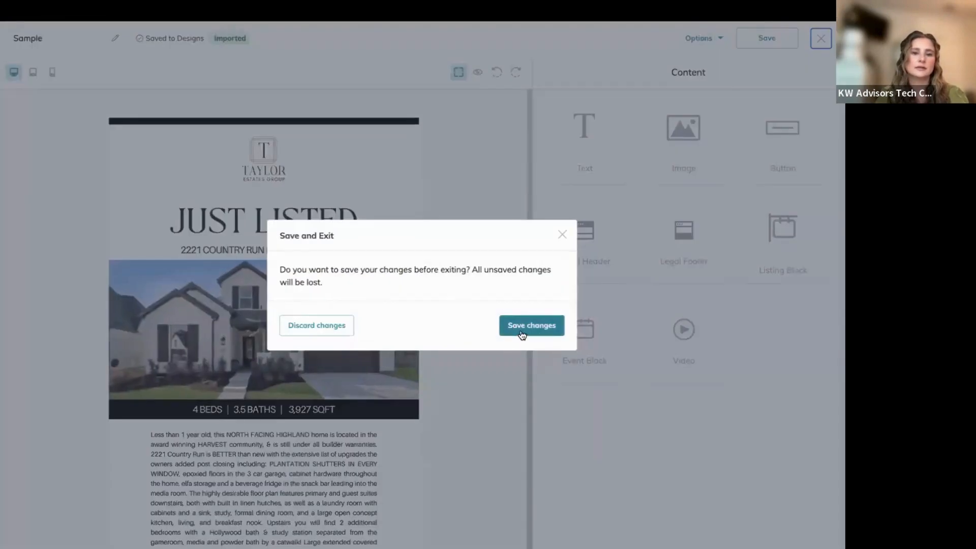
left_click(521, 333)
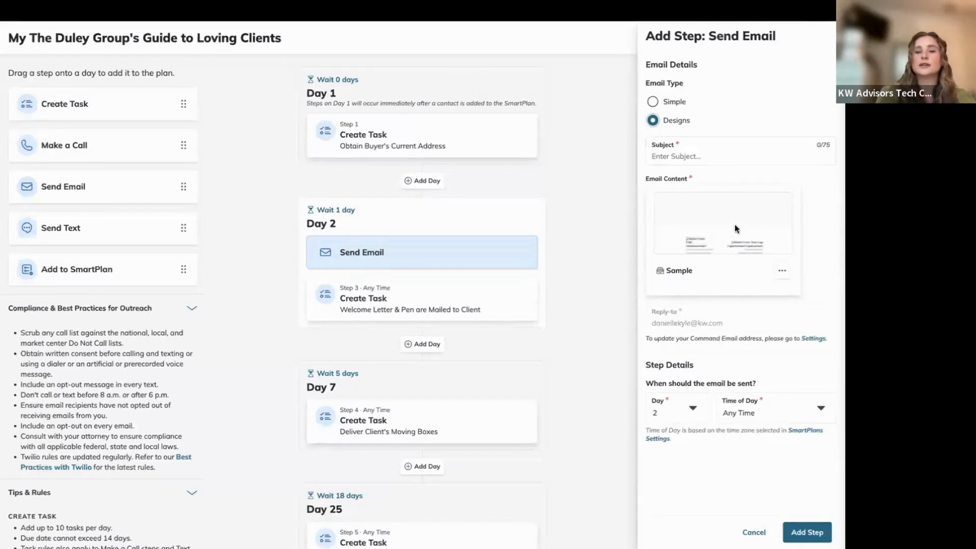
Give the email the subject 'Test' and add it as Step 2 on Day 2.
left_click(700, 164)
type("Test")
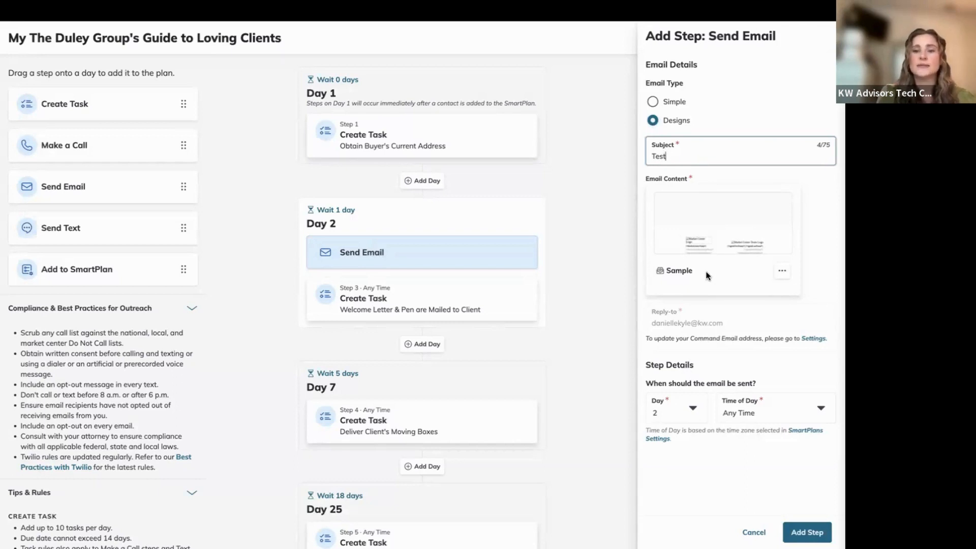
left_click(782, 273)
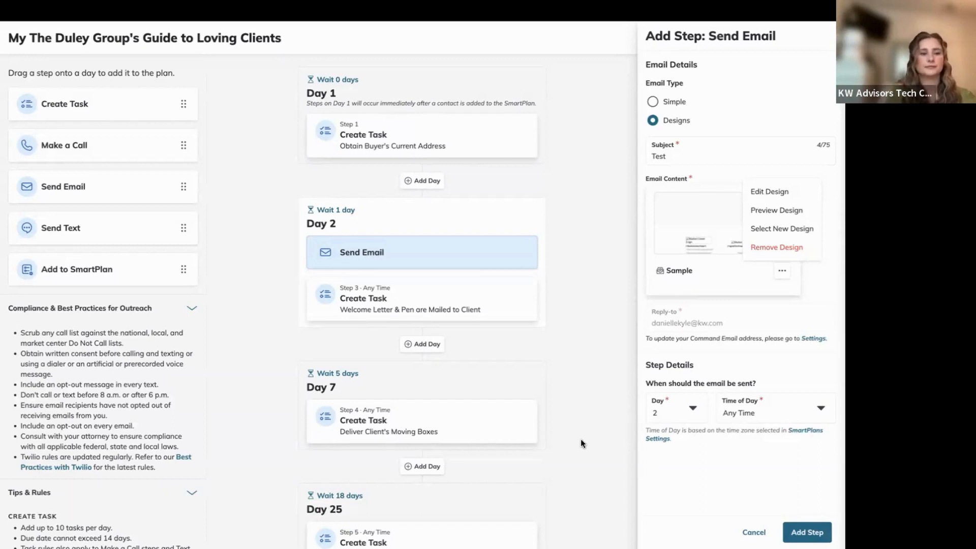
left_click(753, 532)
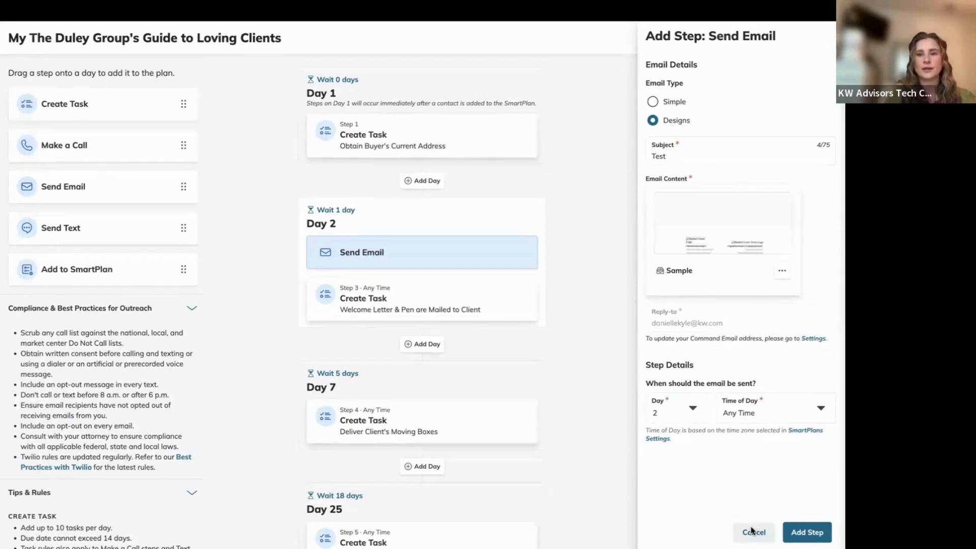
left_click(753, 531)
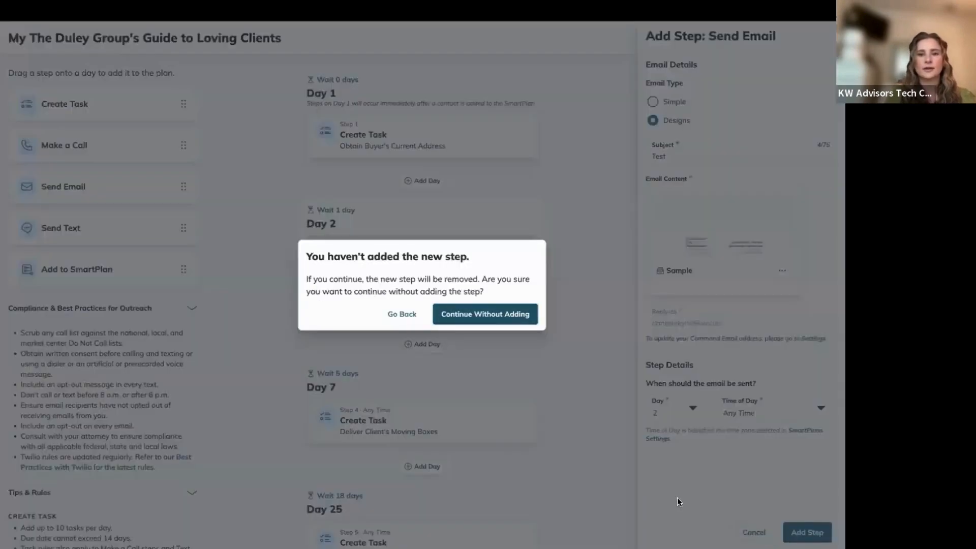
left_click(399, 315)
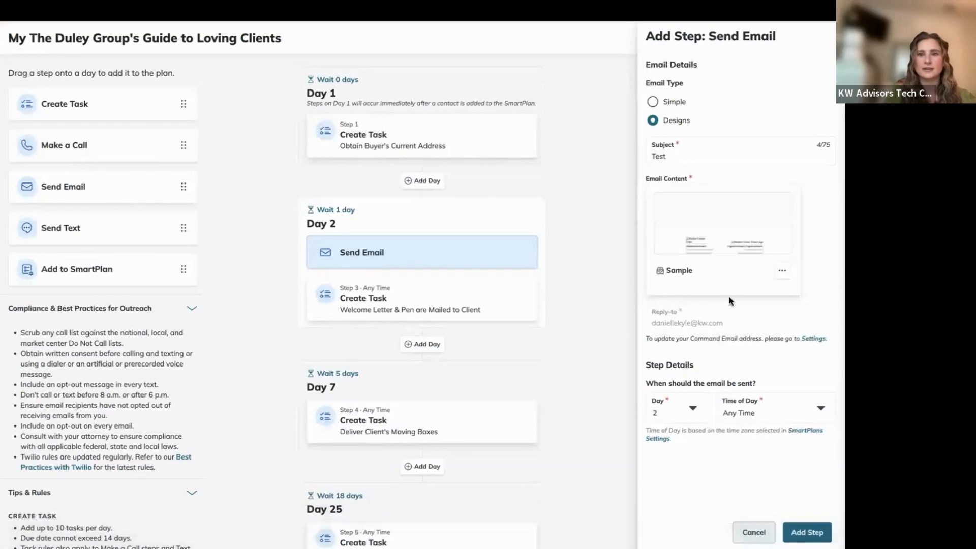
left_click(811, 533)
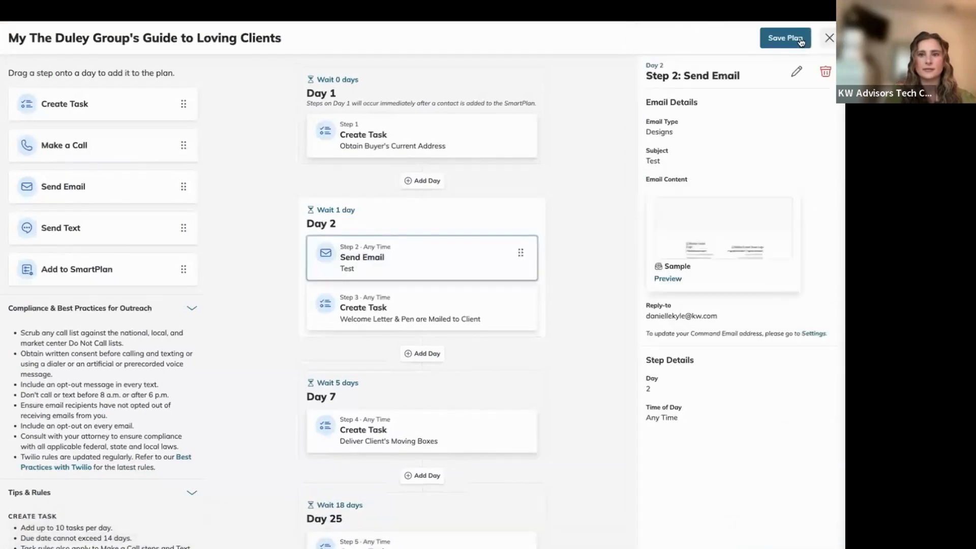
Show the SmartPlan Details summary: 30 days, 7 steps, 6 touches.
left_click(618, 77)
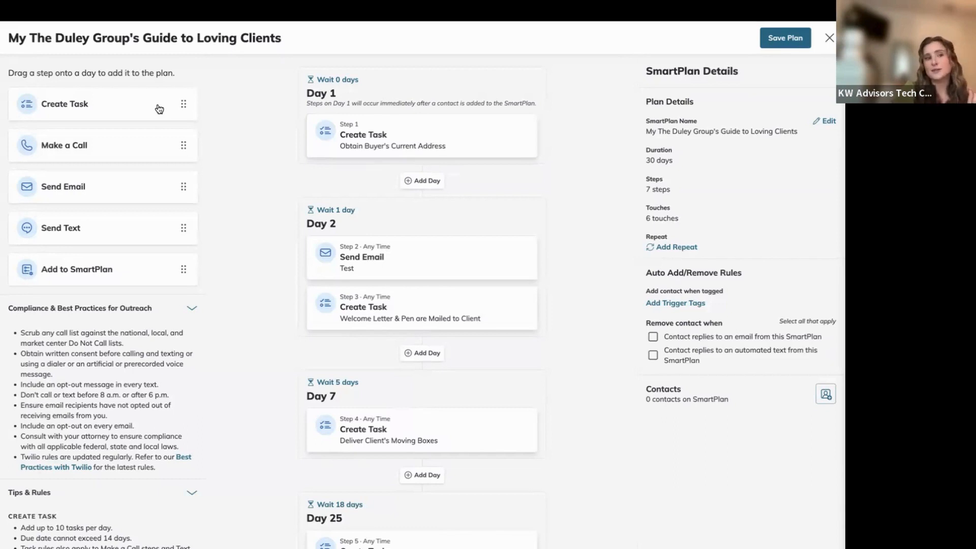
left_click_drag(181, 102, 69, 108)
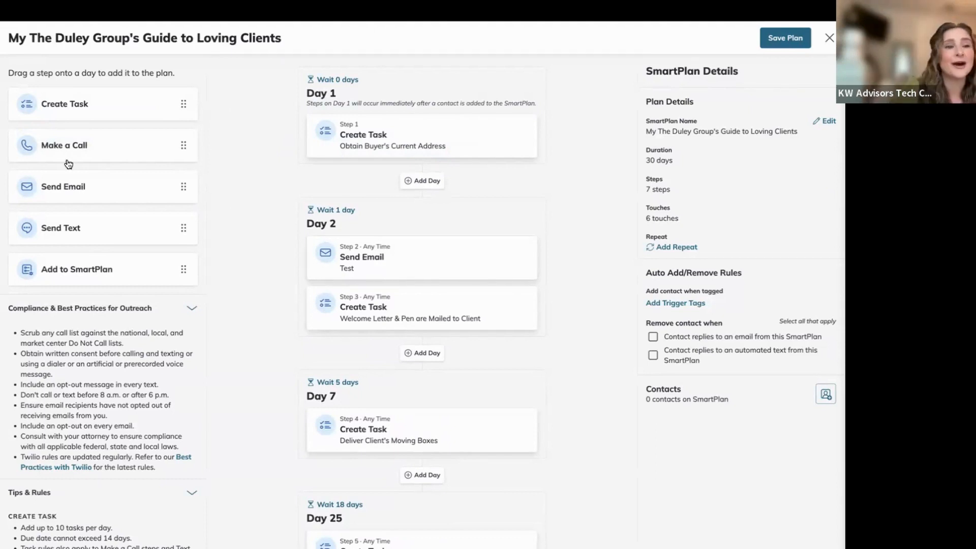
left_click_drag(50, 145, 368, 246)
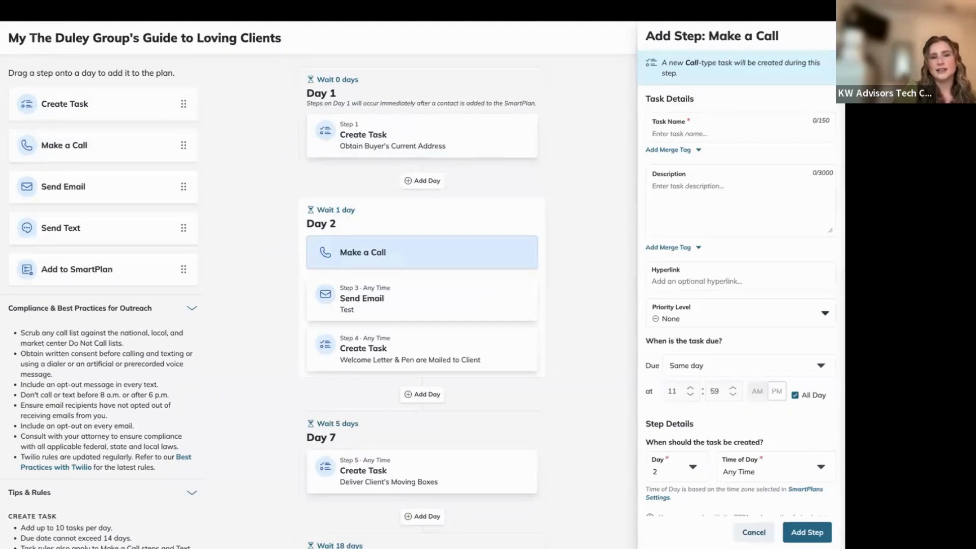
left_click(746, 533)
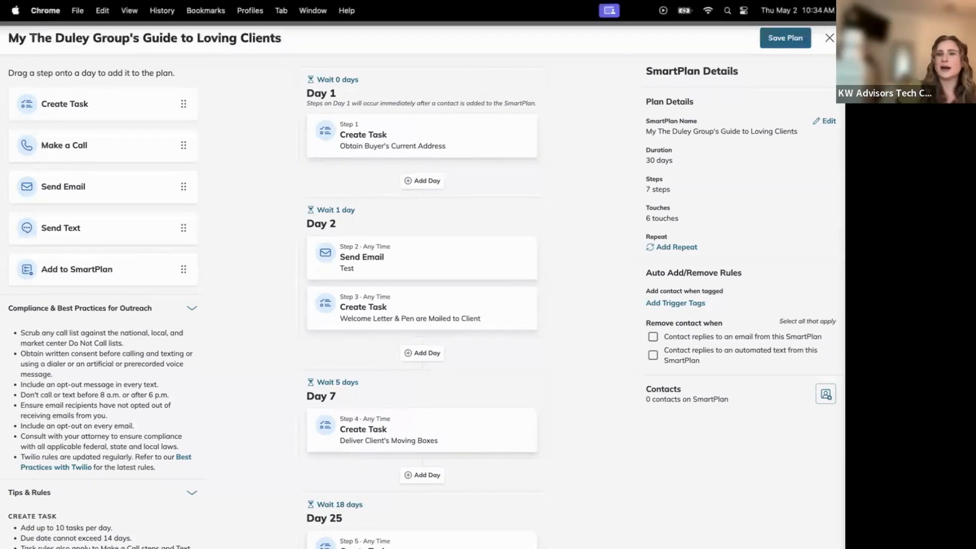
Save the Loving Clients plan and search My SmartPlans for 'neighborhood nurture'.
left_click(829, 38)
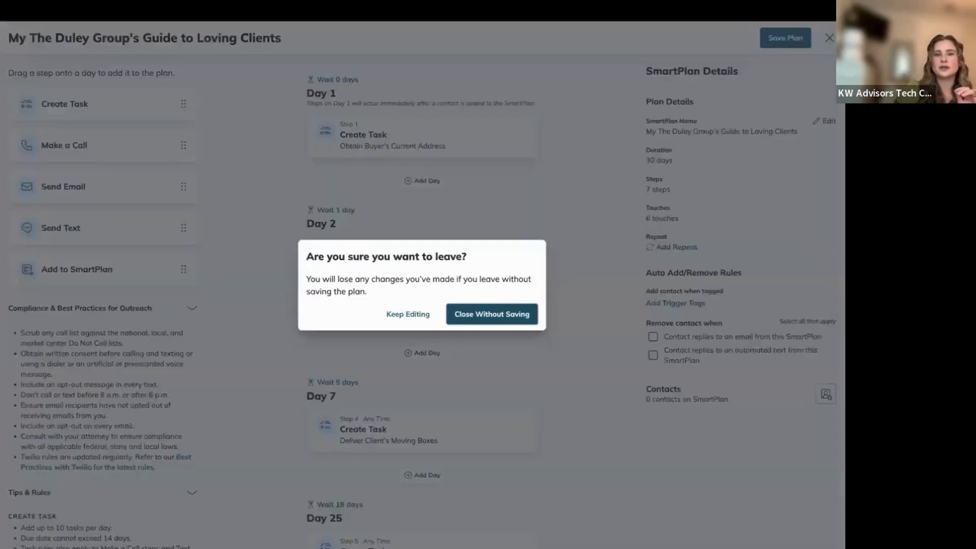
left_click(408, 314)
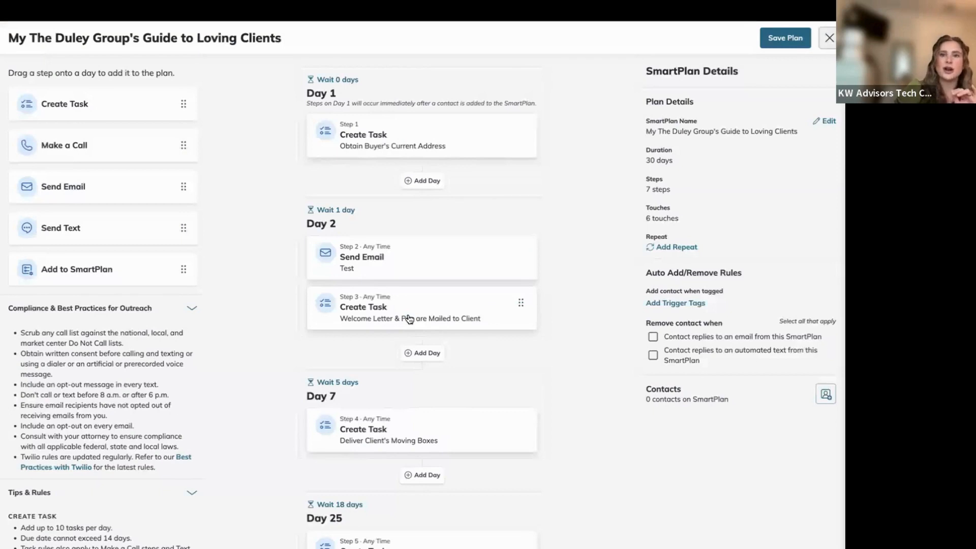
left_click(784, 44)
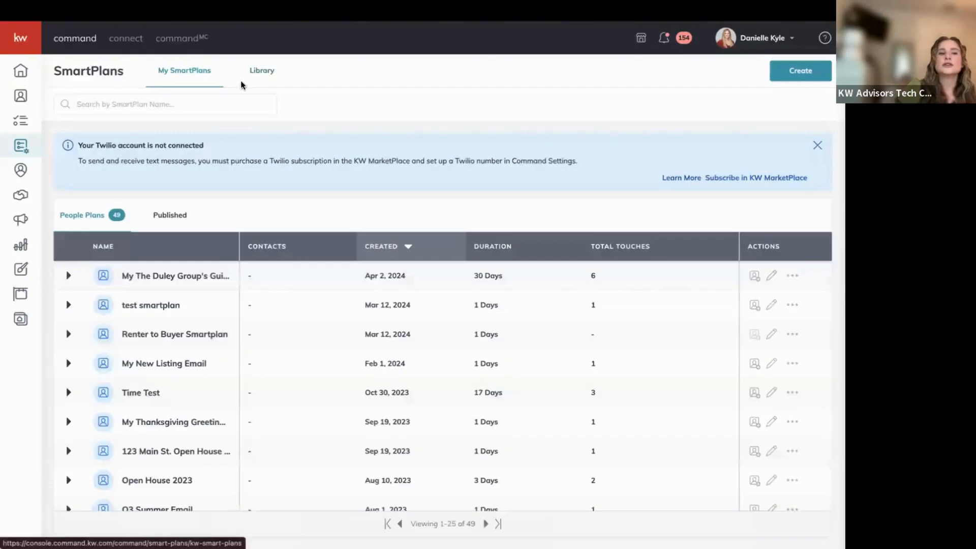
left_click(158, 106)
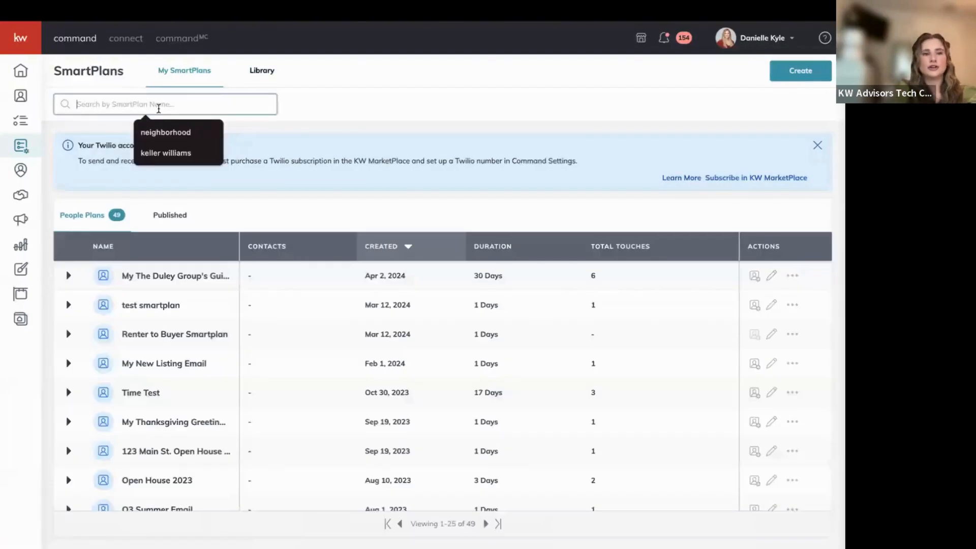
type("neighborhoo")
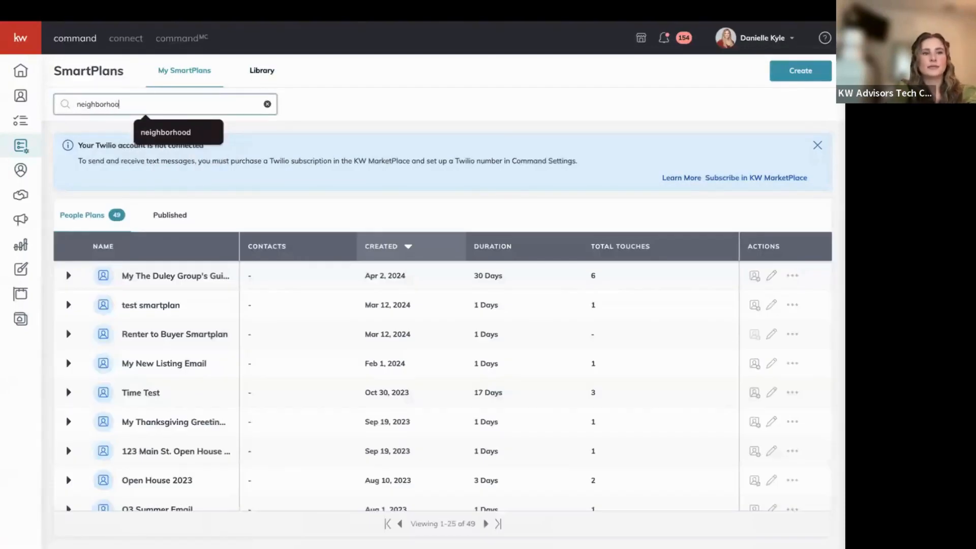
type("d nurture")
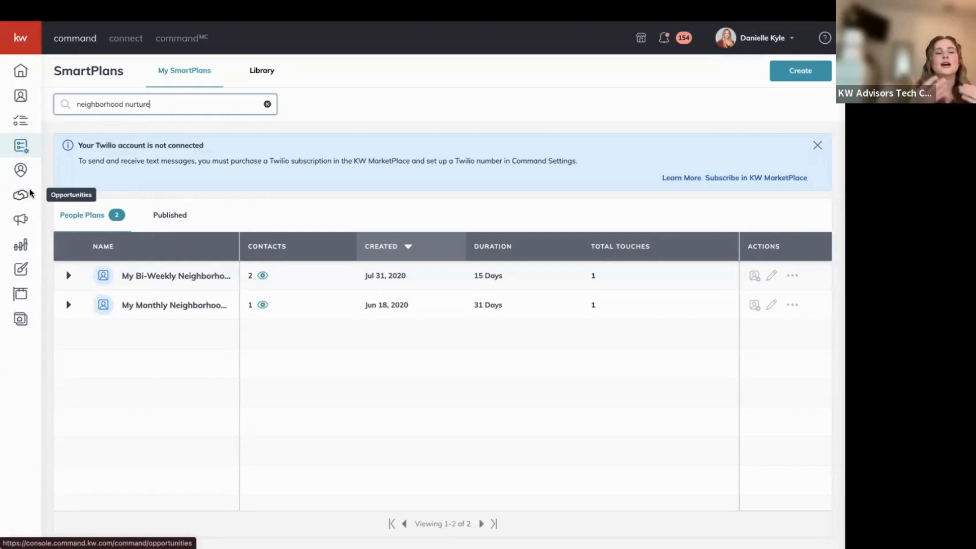
left_click(69, 276)
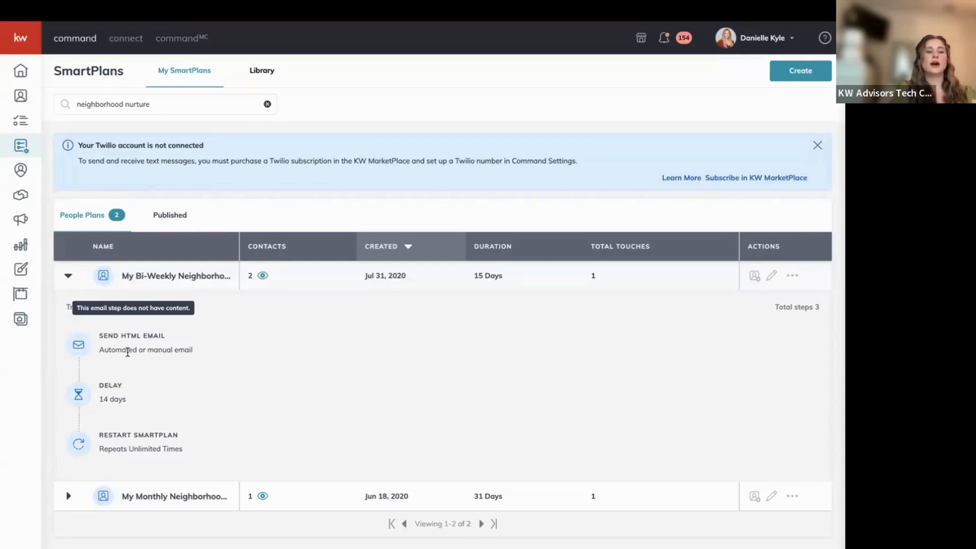
left_click(263, 276)
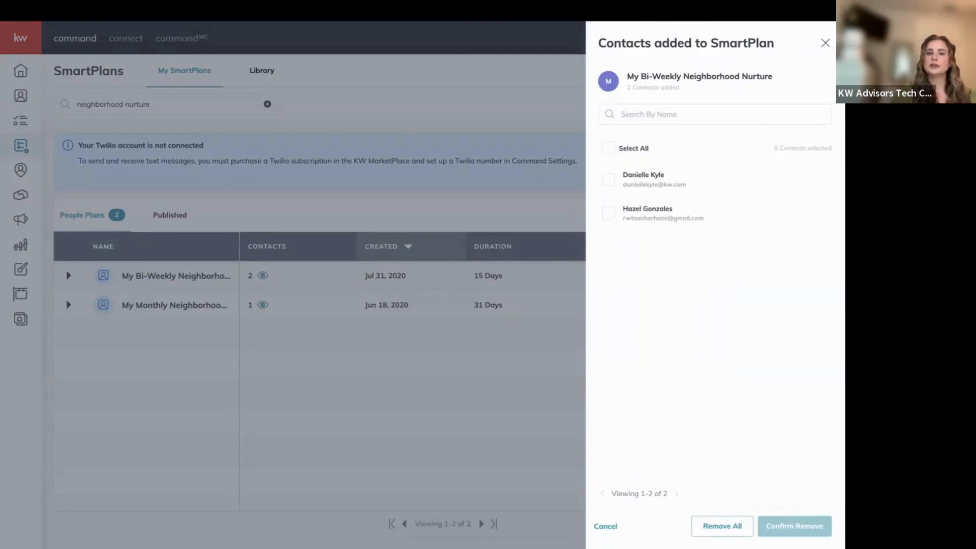
left_click(825, 43)
mouse_move(39, 31)
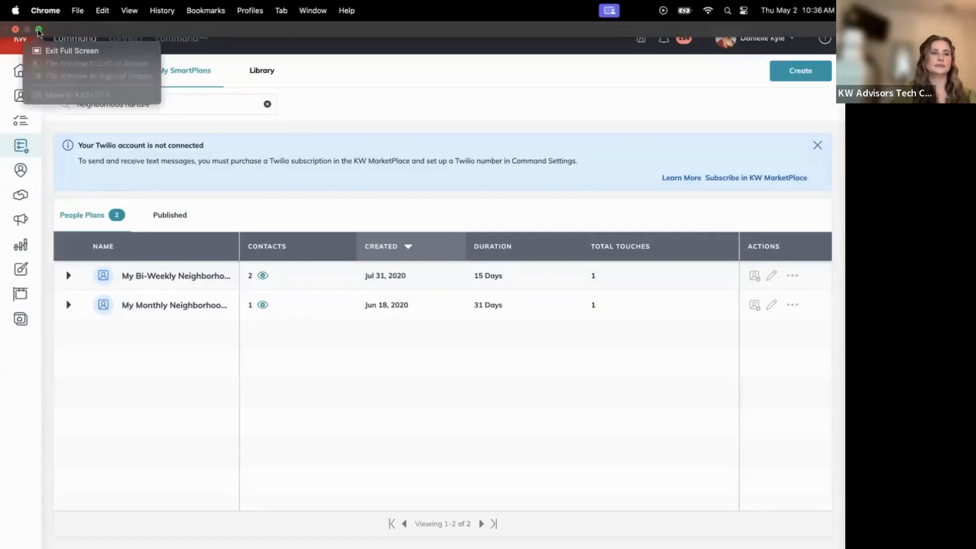
left_click(55, 52)
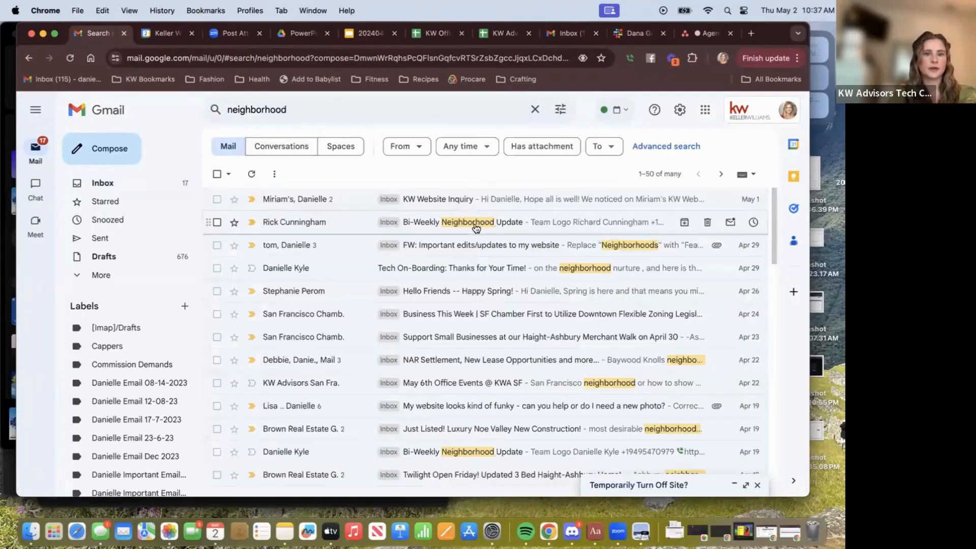
Open the Bi-Weekly Neighborhood Update email and scroll through its contents.
left_click(474, 224)
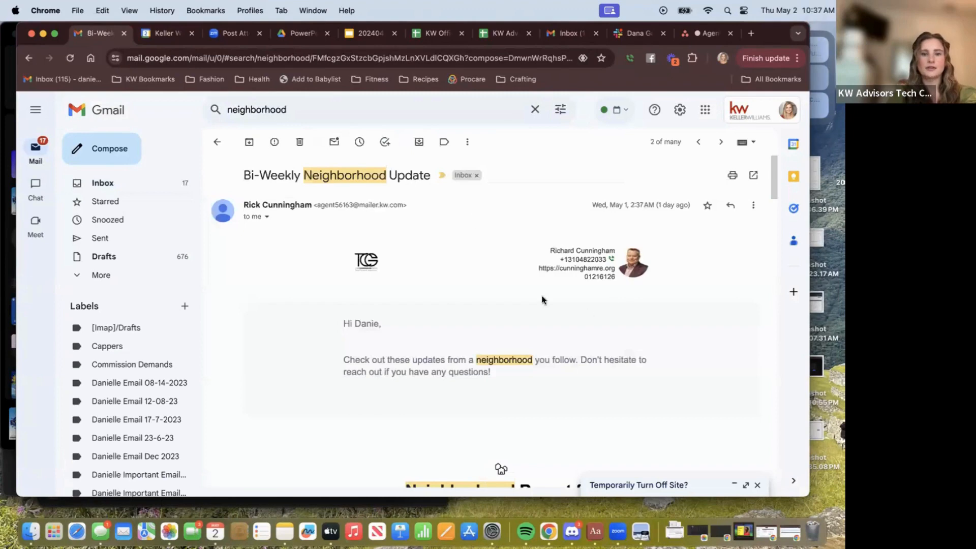
scroll(556, 280, "down", 8)
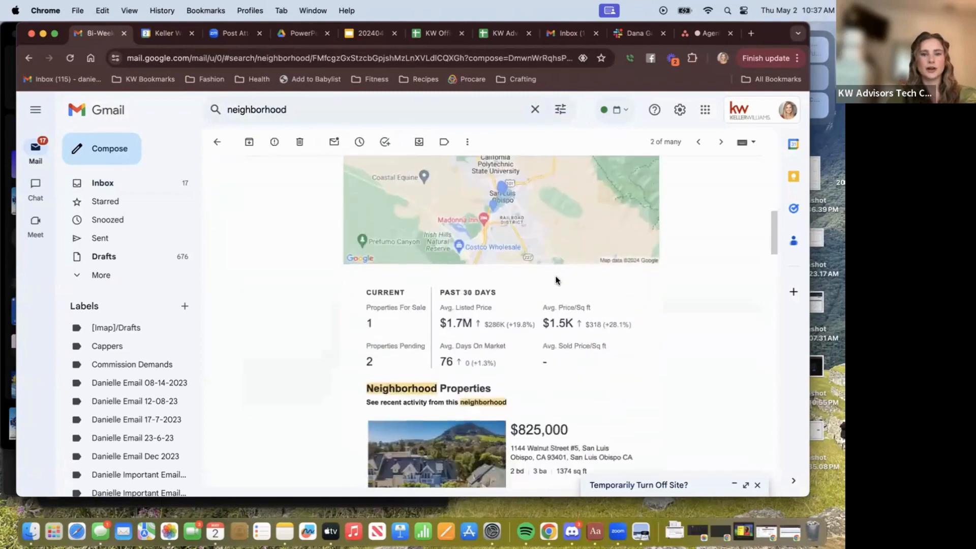
scroll(555, 279, "up", 4)
scroll(556, 279, "down", 2)
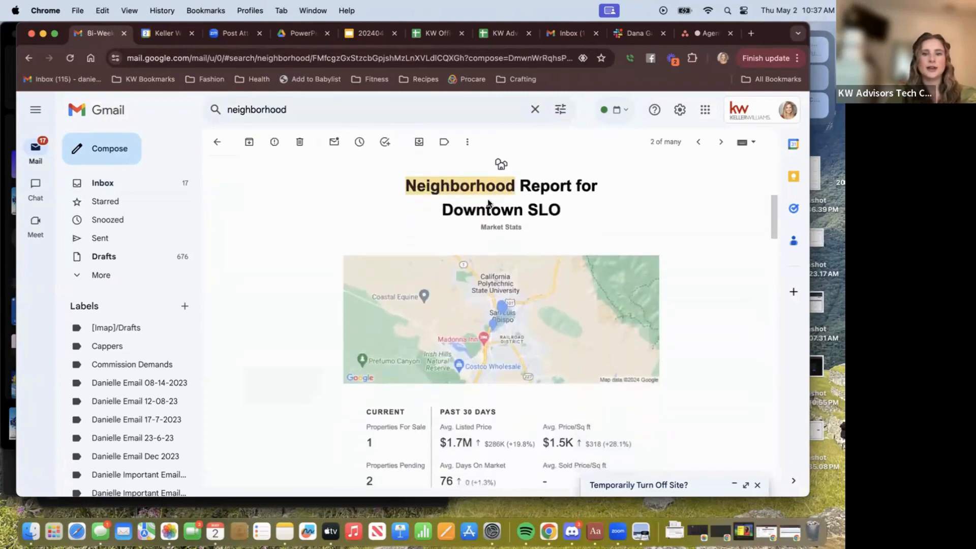
scroll(461, 340, "down", 1)
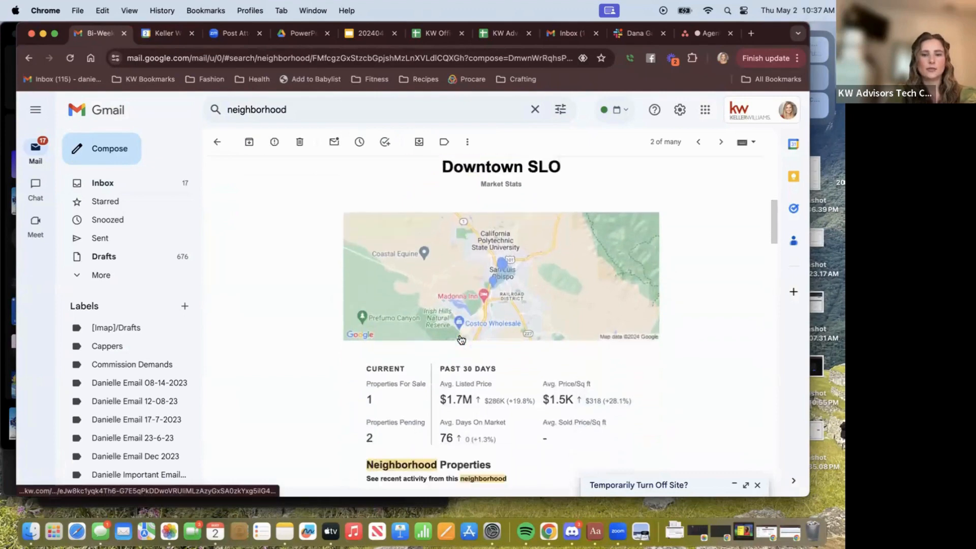
scroll(449, 285, "down", 2)
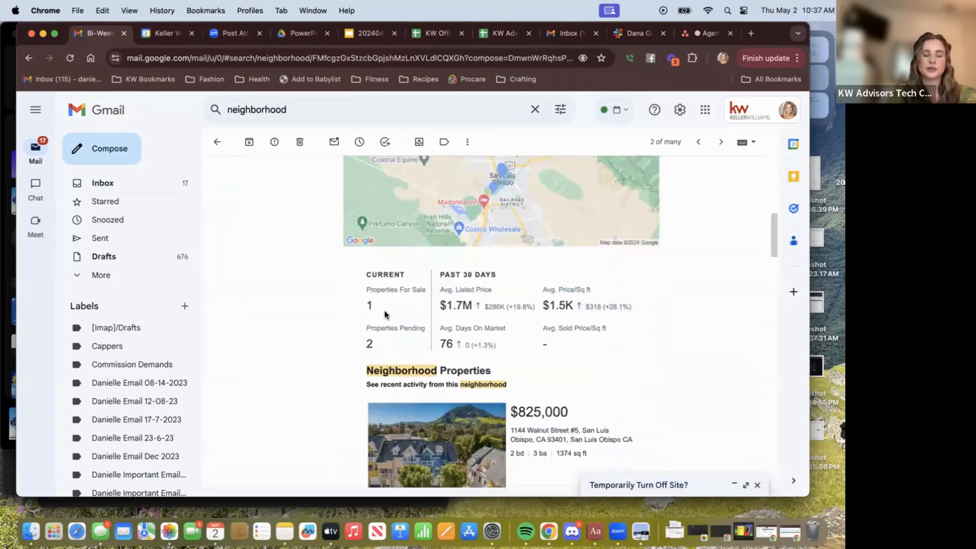
scroll(510, 324, "down", 1)
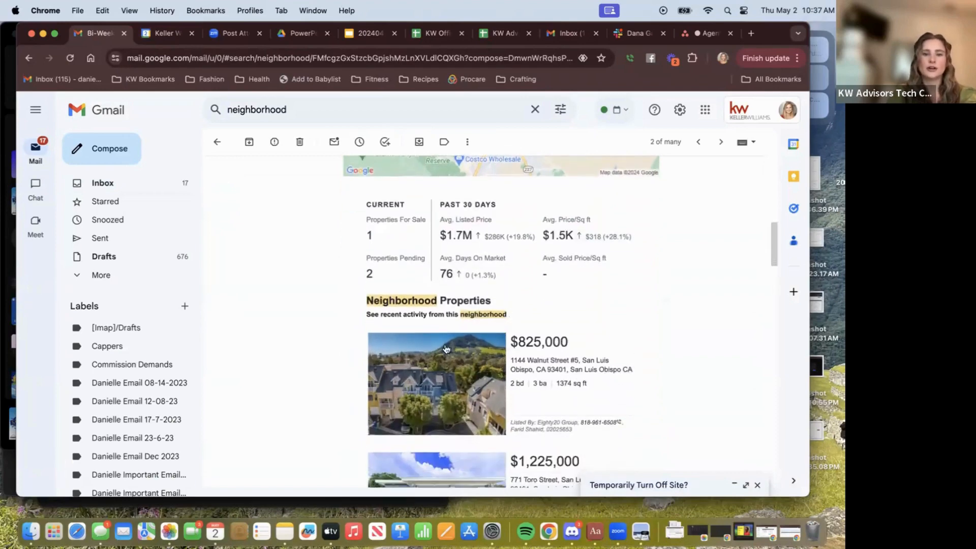
scroll(445, 387, "down", 3)
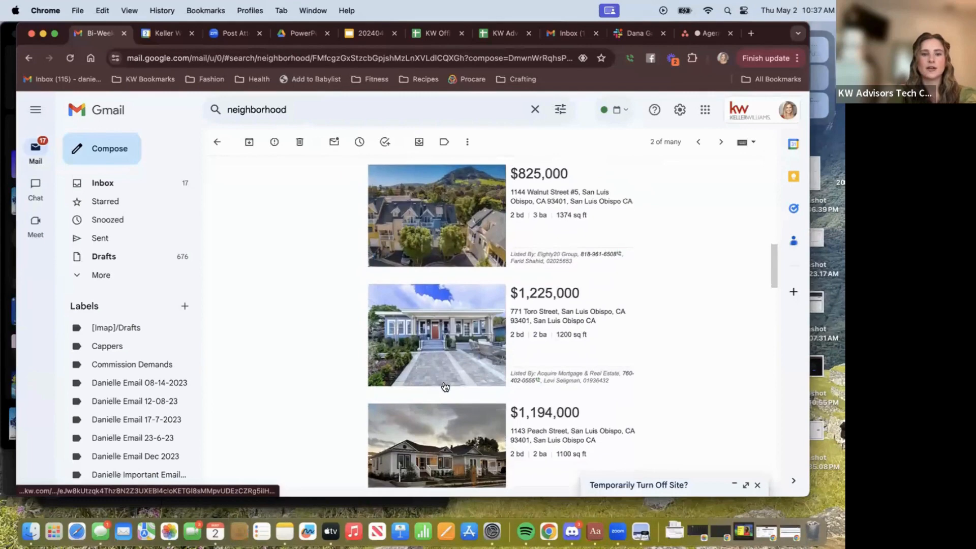
scroll(445, 387, "down", 2)
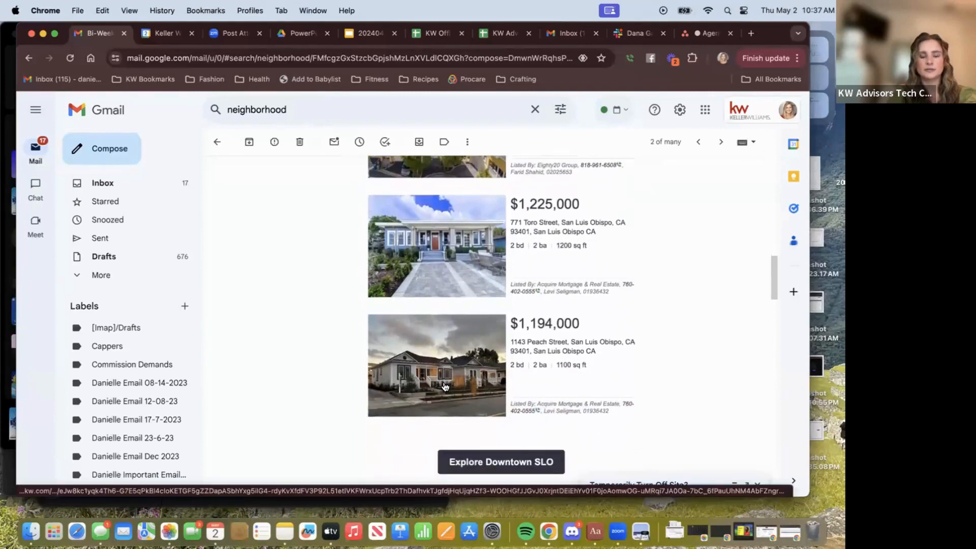
scroll(446, 387, "down", 5)
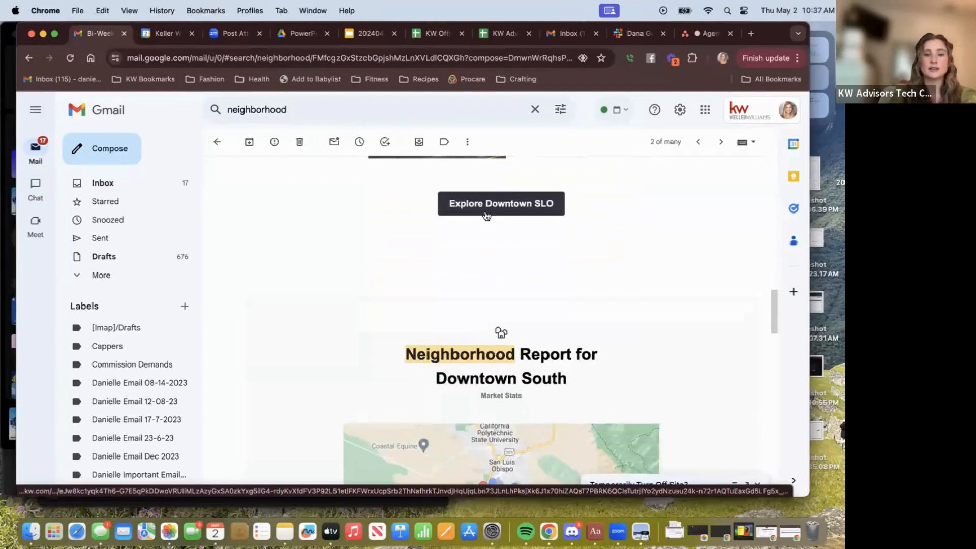
scroll(487, 215, "down", 6)
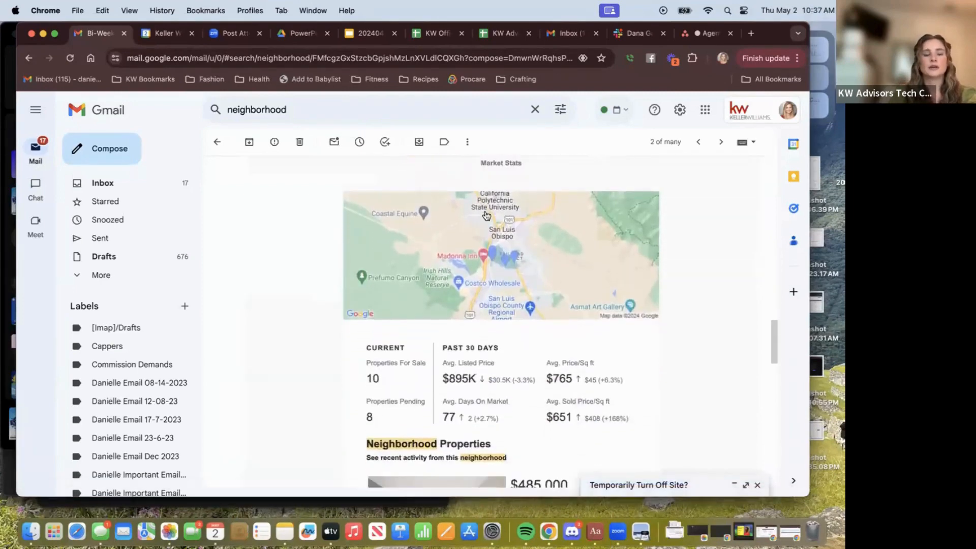
scroll(487, 215, "down", 12)
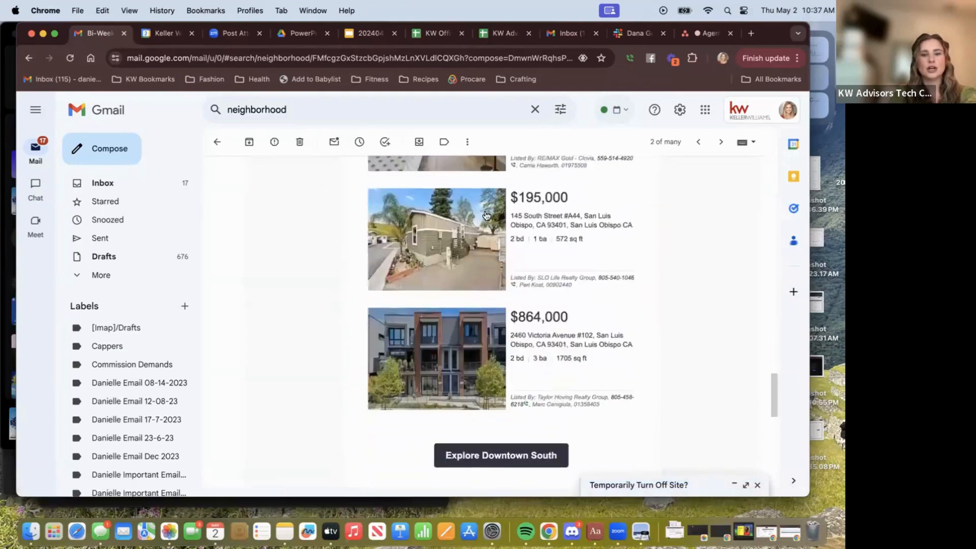
scroll(486, 216, "down", 6)
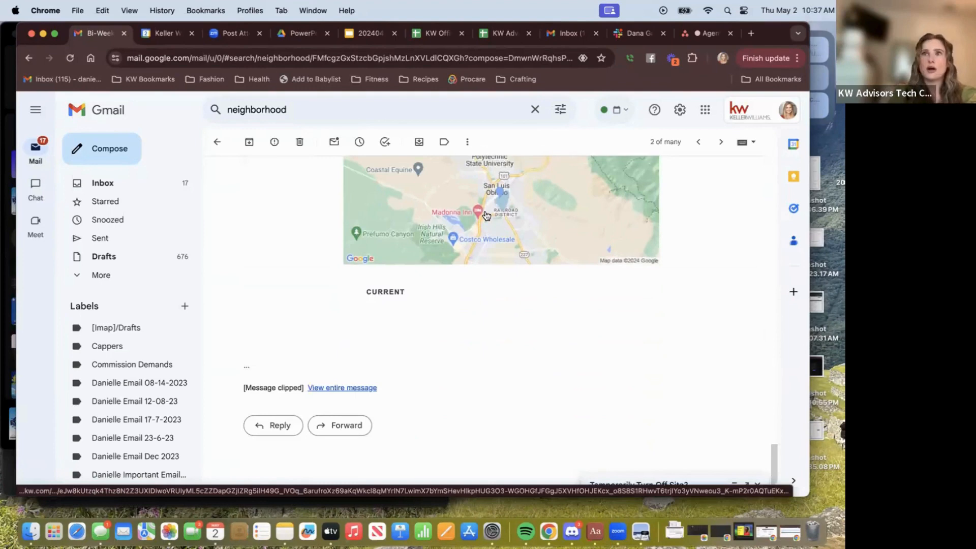
View the full clipped message in a new tab, including the Downtown SLO Neighborhood Report.
left_click(325, 388)
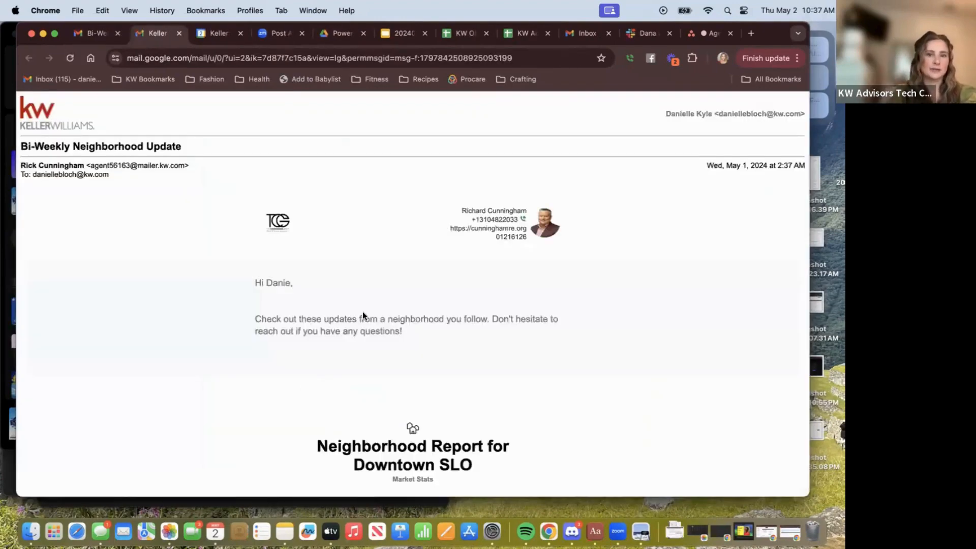
scroll(363, 316, "down", 8)
scroll(363, 315, "down", 20)
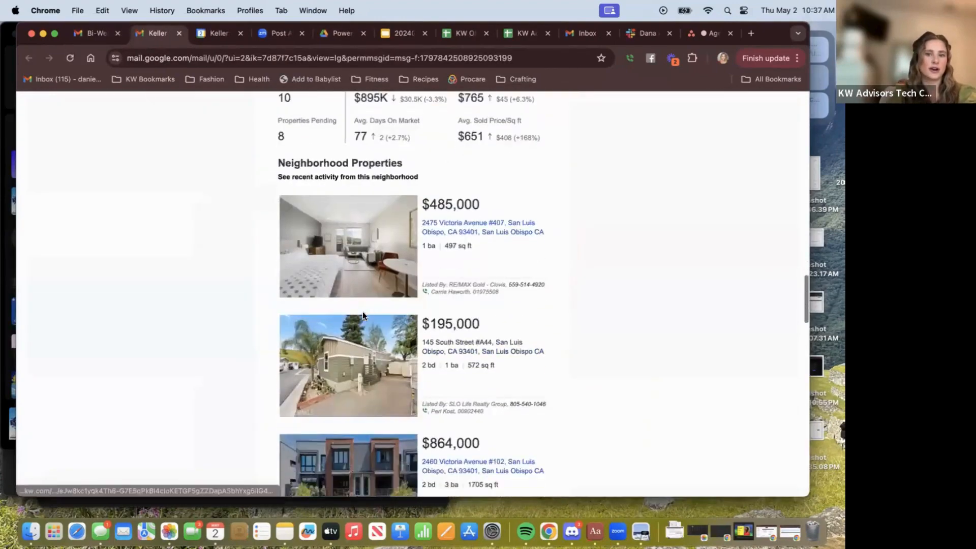
scroll(363, 315, "down", 15)
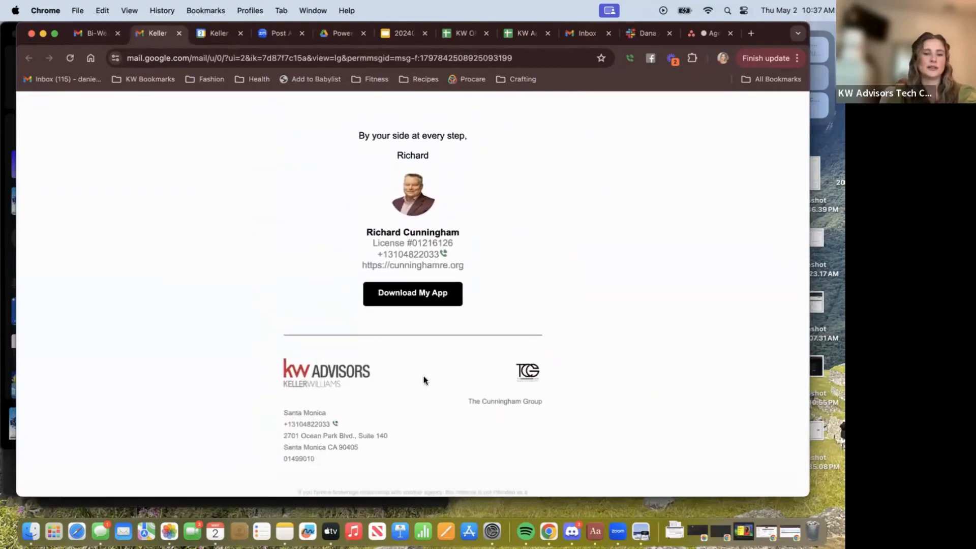
scroll(408, 395, "up", 20)
scroll(410, 400, "up", 20)
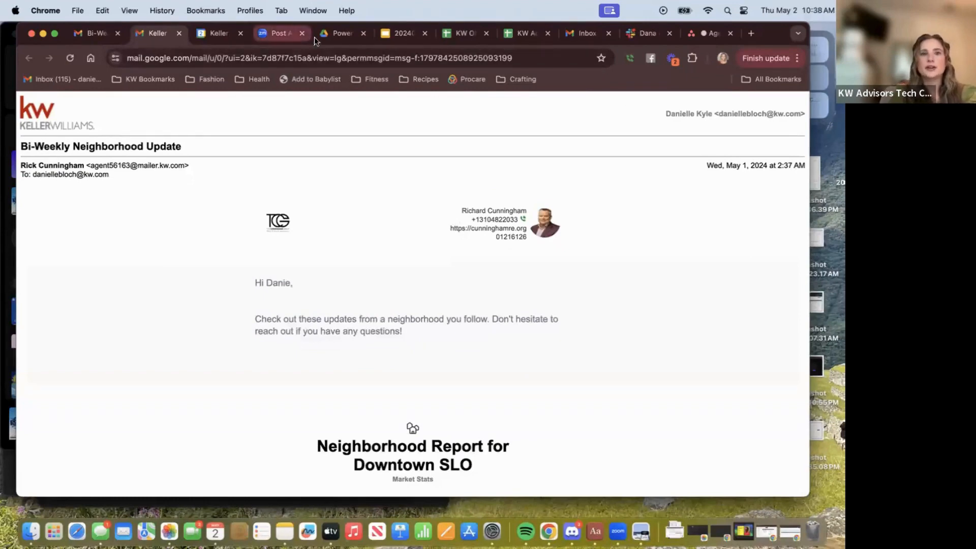
Switch from Gmail to the SmartPlans | Command Chrome window via the Dock.
right_click(545, 529)
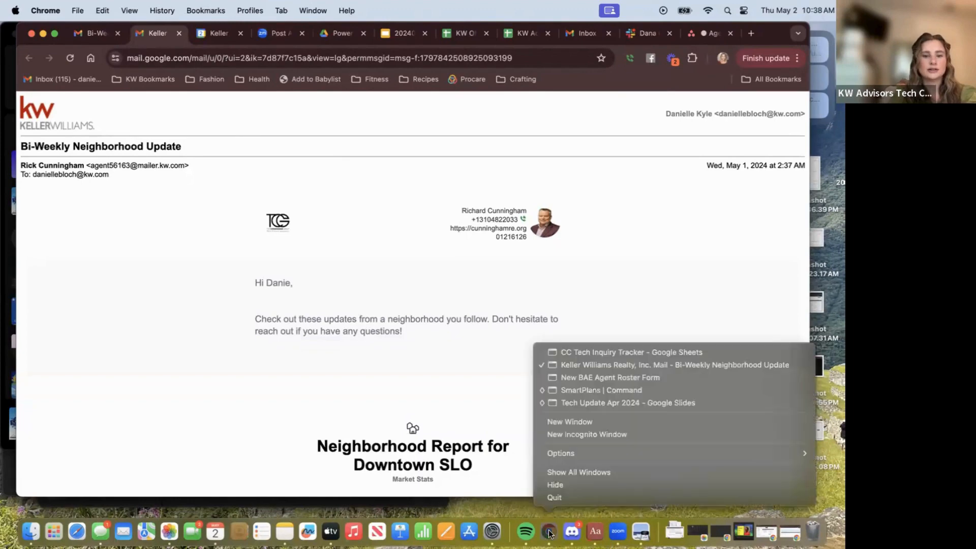
left_click(570, 392)
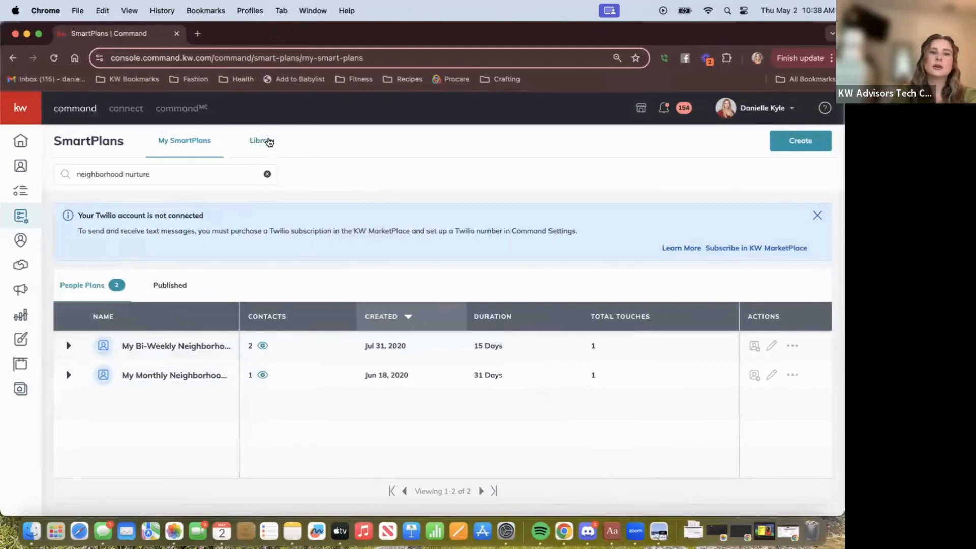
Browse the SmartPlans Library to the next set of Keller Williams neighborhood plans.
left_click(258, 145)
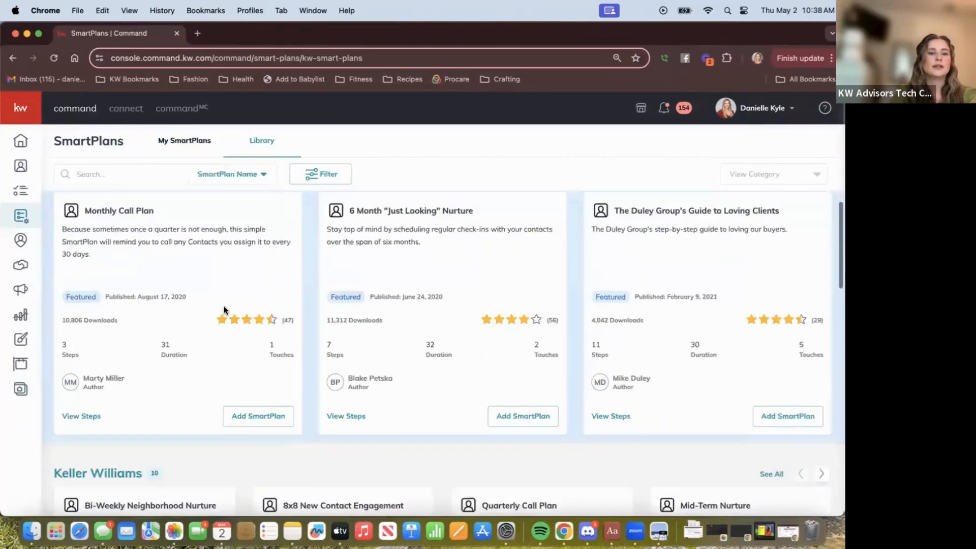
scroll(225, 310, "down", 2)
scroll(224, 310, "down", 5)
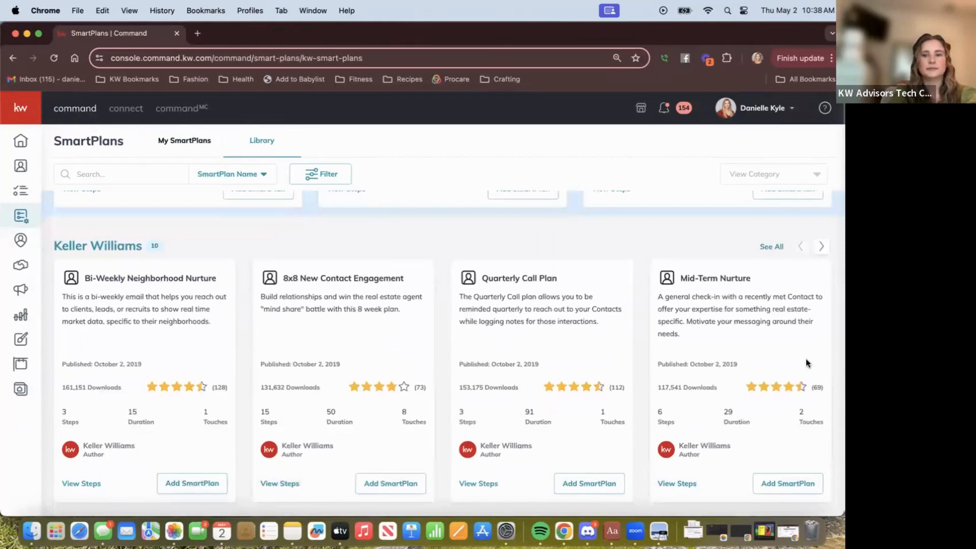
left_click(822, 246)
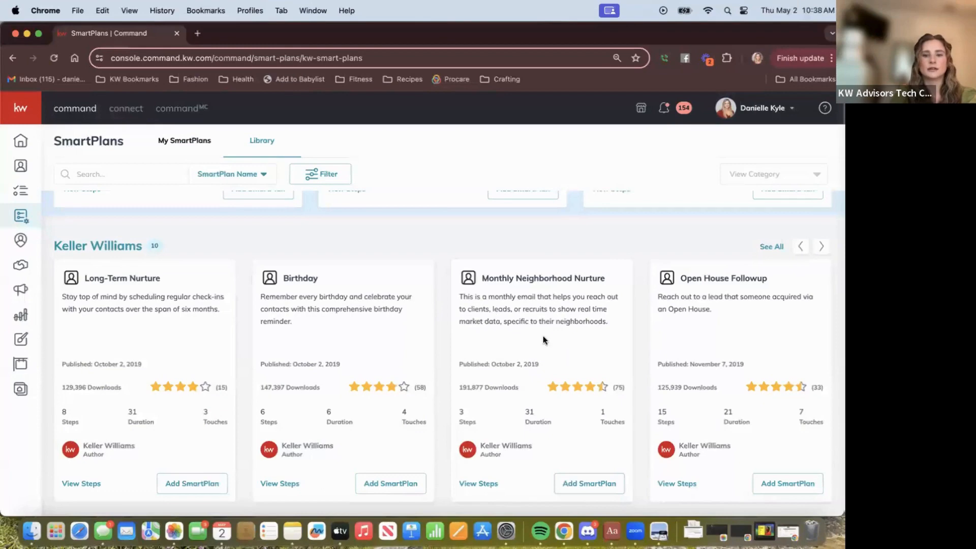
Preview adding Monthly Neighborhood Nurture, cancel without adding, and return to My SmartPlans.
left_click(562, 484)
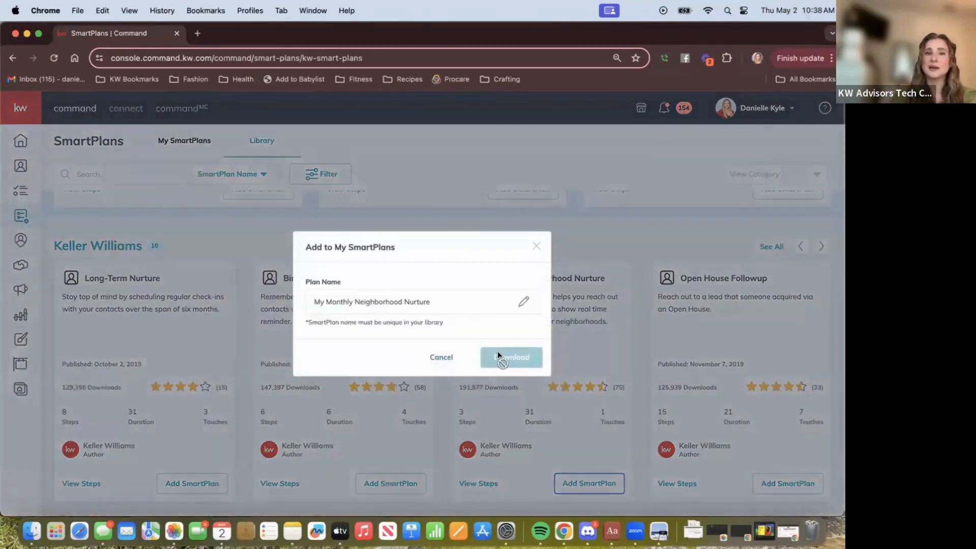
left_click(537, 247)
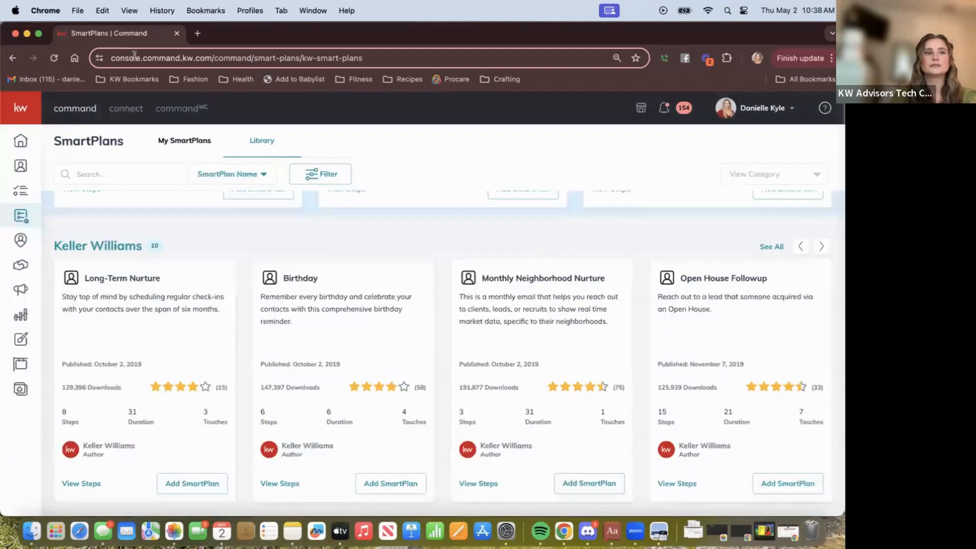
left_click(179, 141)
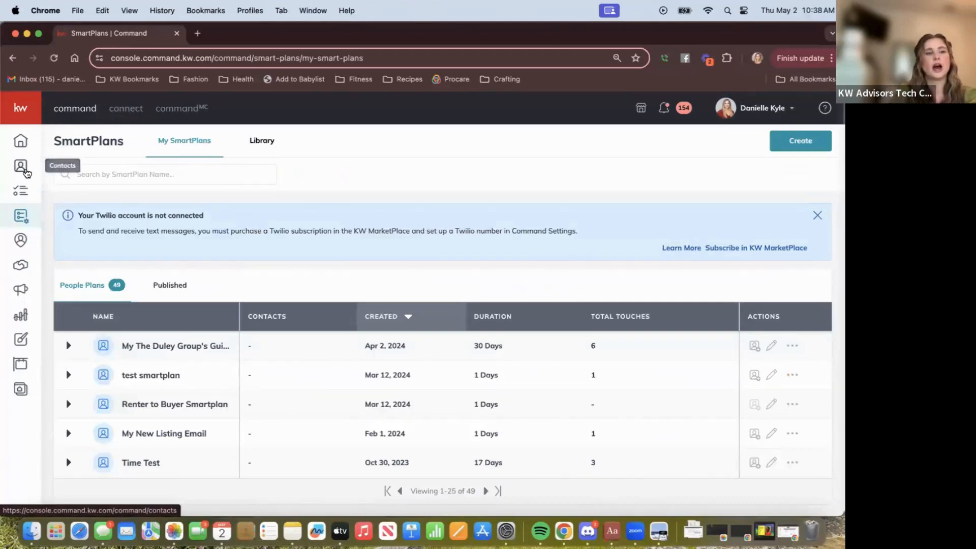
Search contacts by the person's name and open their record's 23 saved neighborhoods.
left_click(21, 167)
left_click(139, 174)
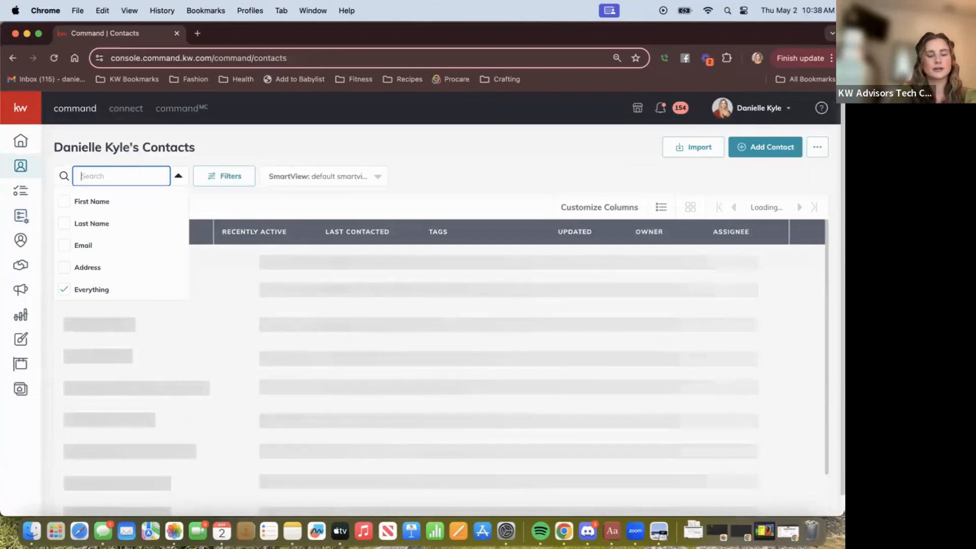
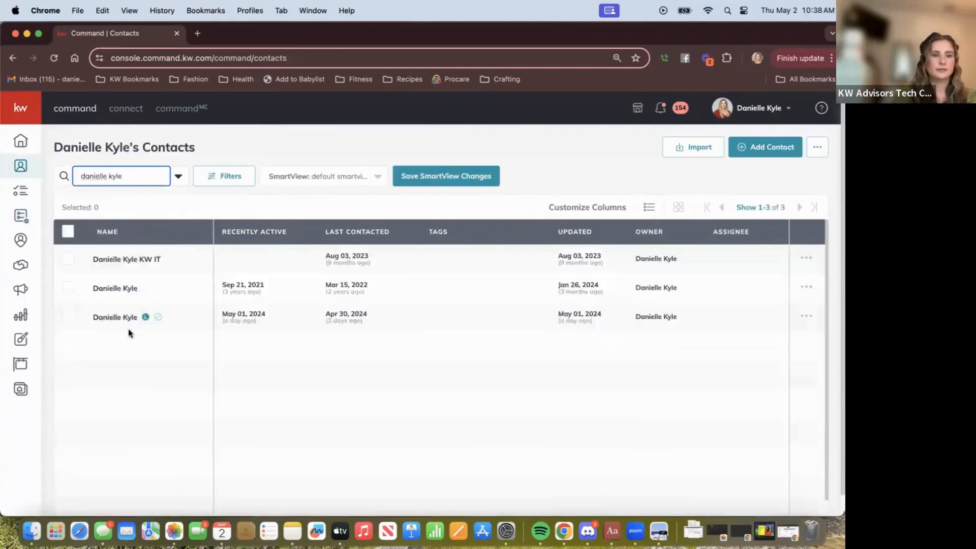
left_click(114, 318)
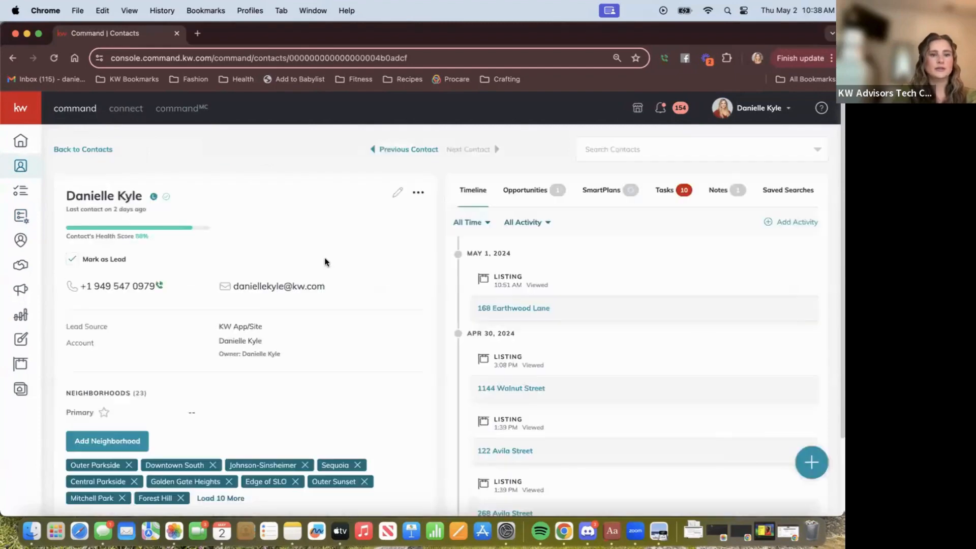
scroll(130, 351, "down", 3)
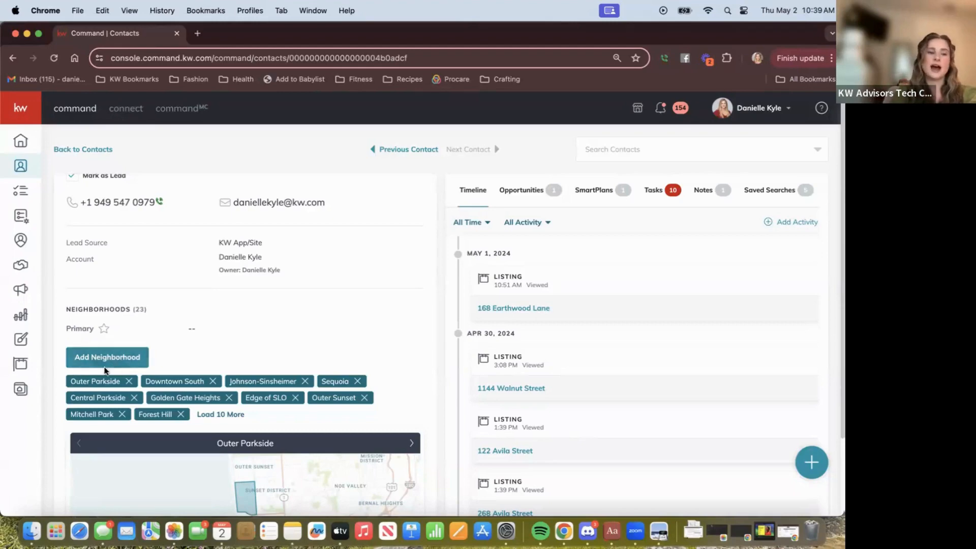
Start adding a neighborhood and center the map on Morro Street, zoomed into downtown San Luis Obispo.
left_click(100, 354)
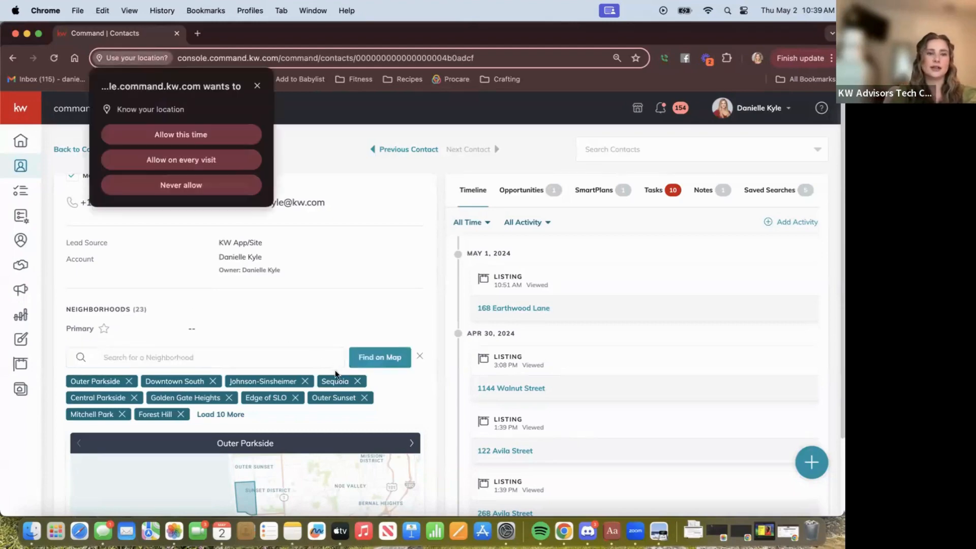
left_click(200, 130)
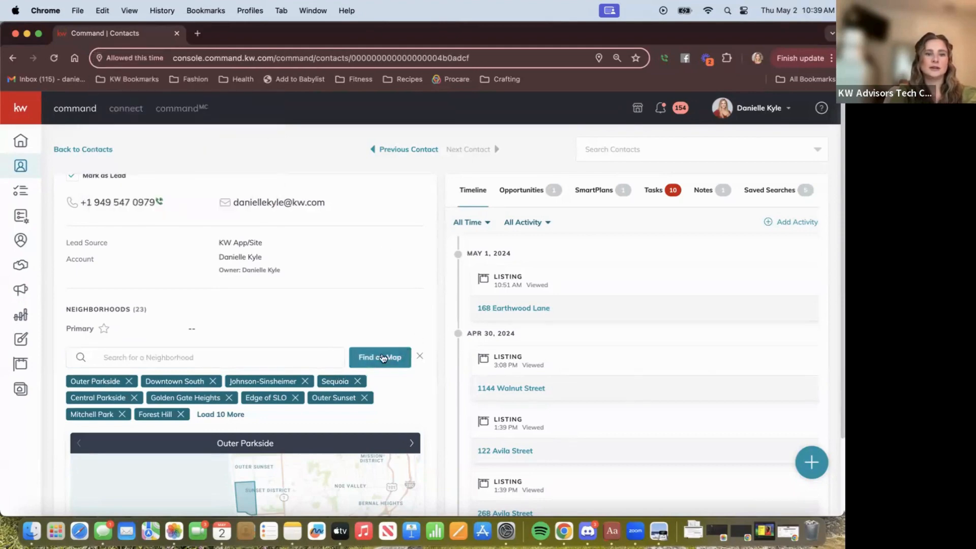
left_click(364, 356)
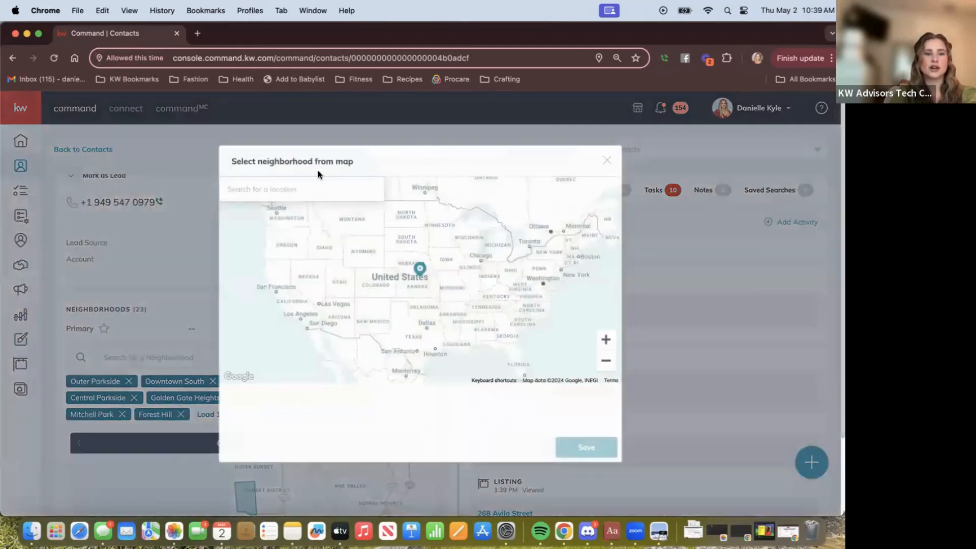
left_click(307, 191)
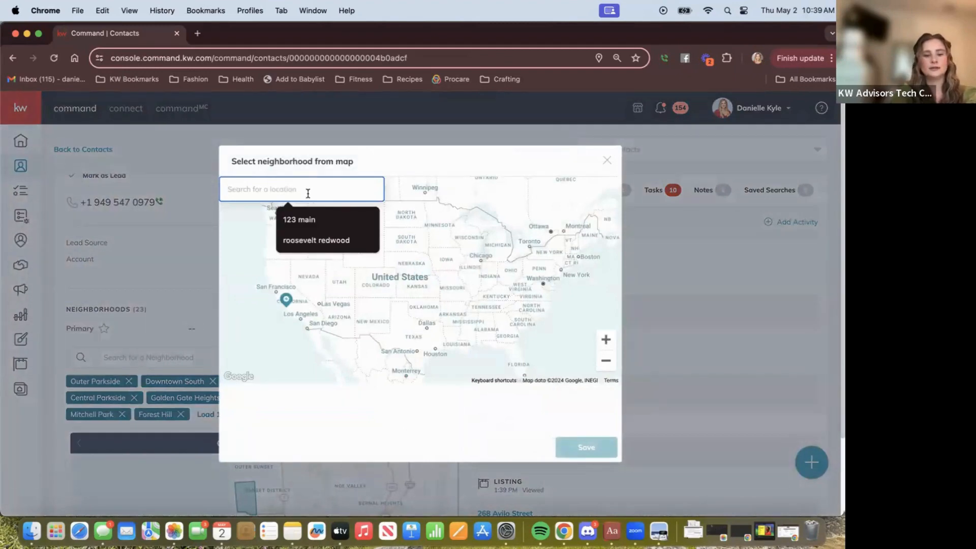
type("morro st")
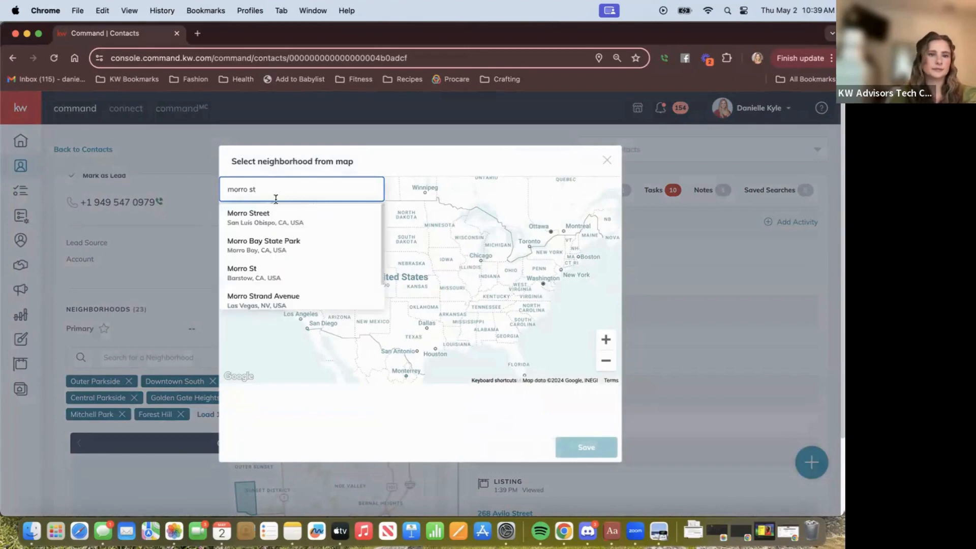
left_click(250, 218)
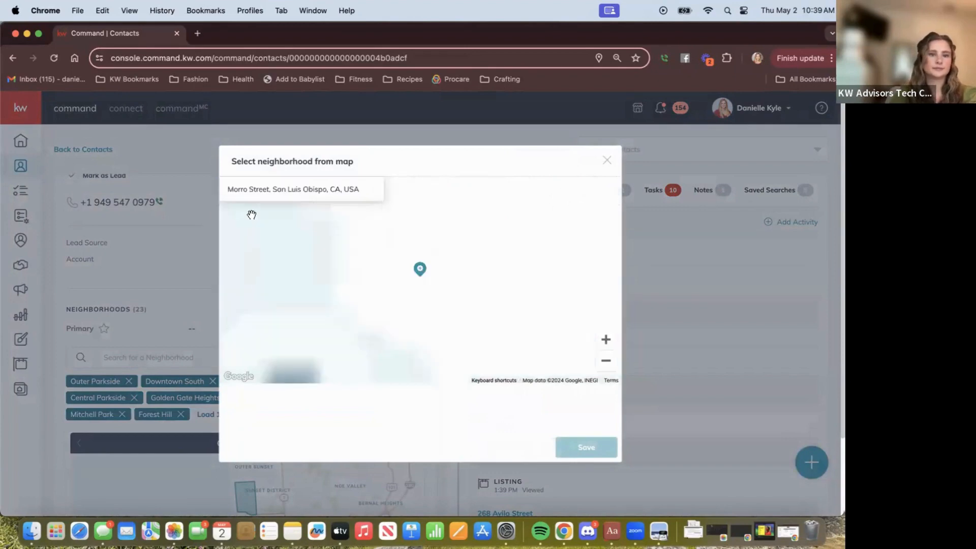
left_click(606, 339)
left_click(606, 340)
left_click(606, 340)
left_click(606, 339)
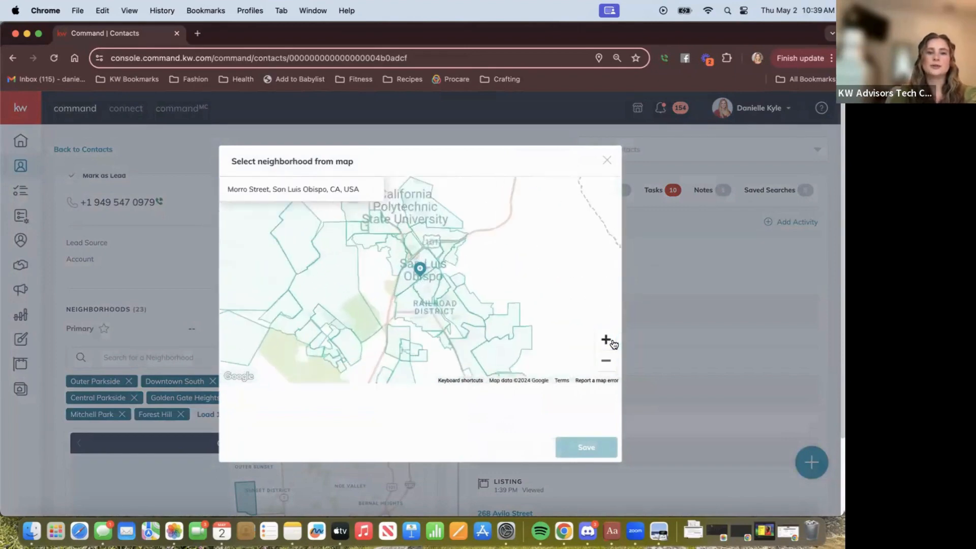
left_click(613, 343)
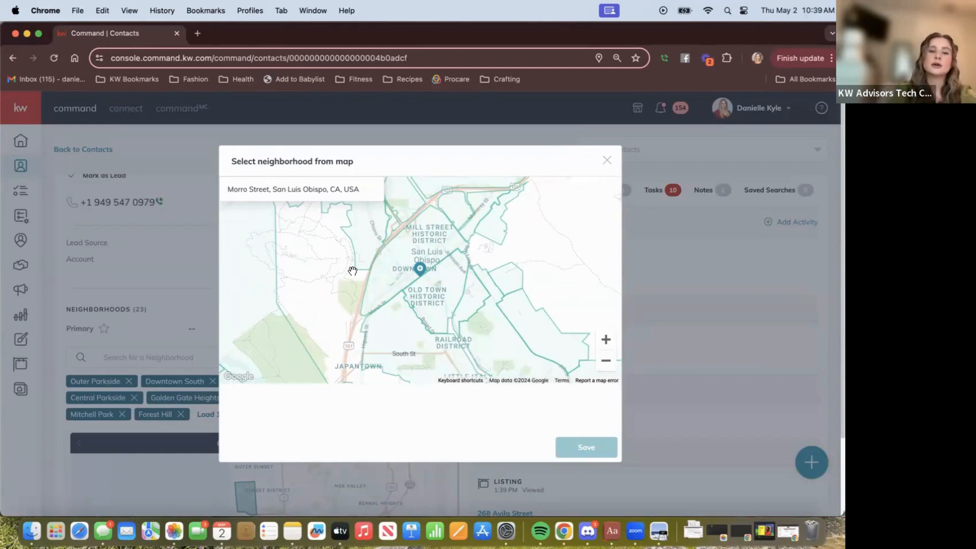
Select Downtown SLO, Mitchell Park, Downtown South, Johnson-Sinsheimer and Ella, then save.
left_click(416, 249)
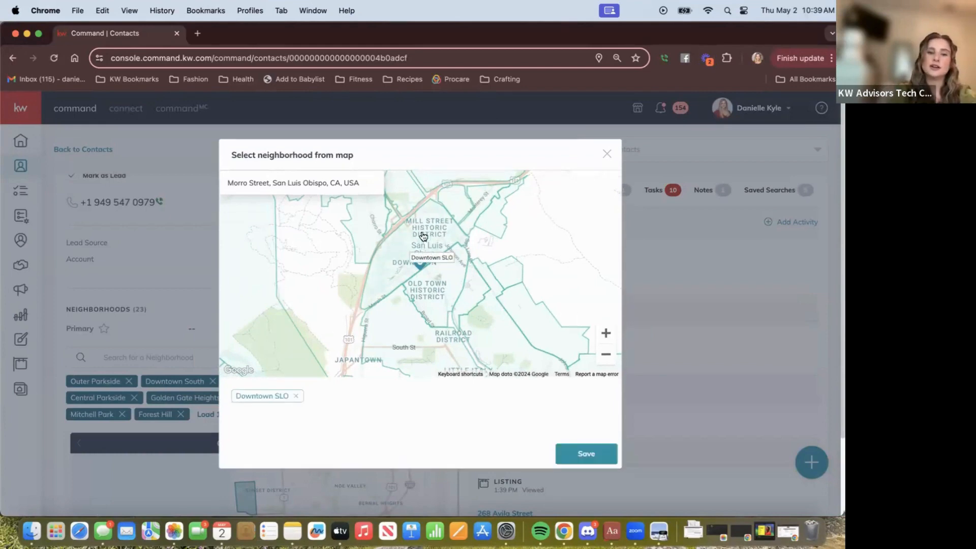
left_click(446, 292)
left_click(386, 338)
left_click(484, 336)
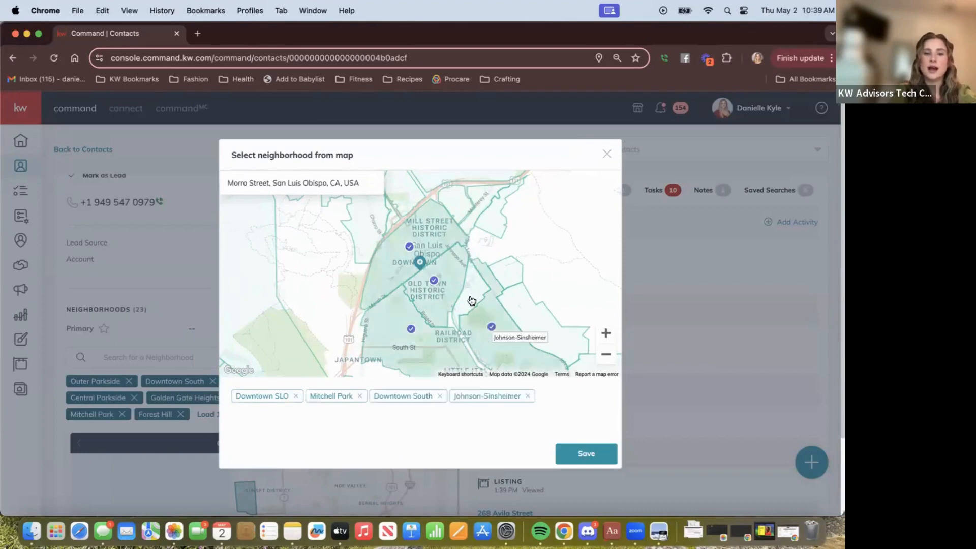
left_click(471, 293)
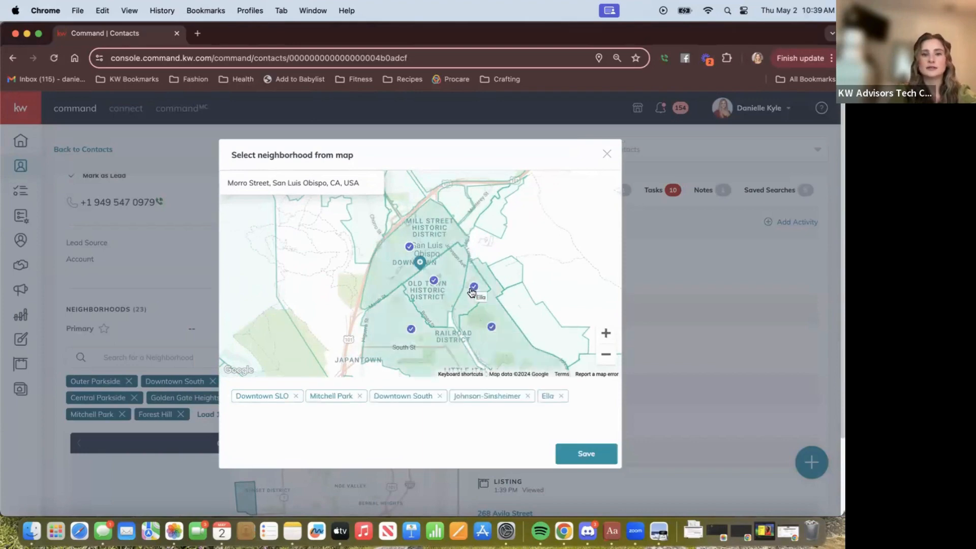
left_click(588, 452)
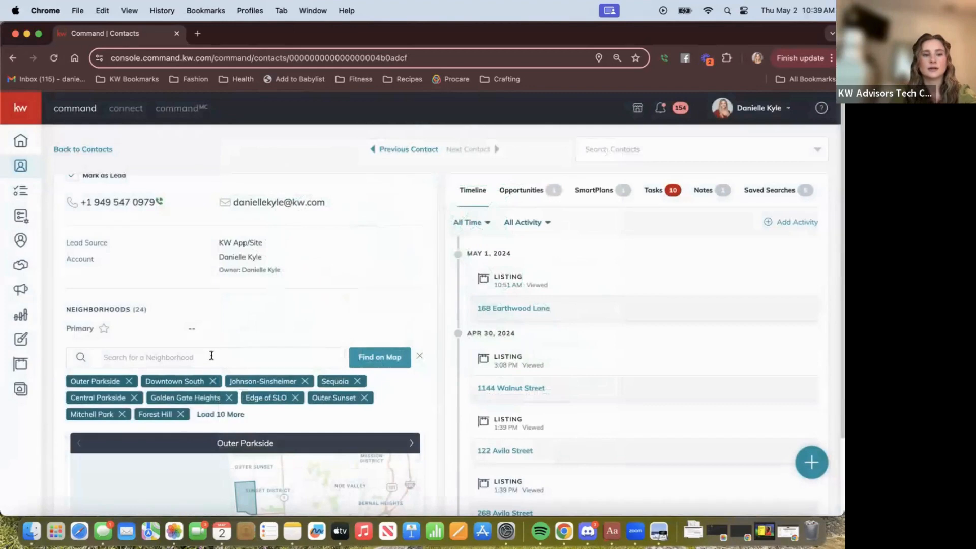
Check the contact's neighborhoods for the new Ella subscription, then head back to SmartPlans.
scroll(184, 321, "down", 3)
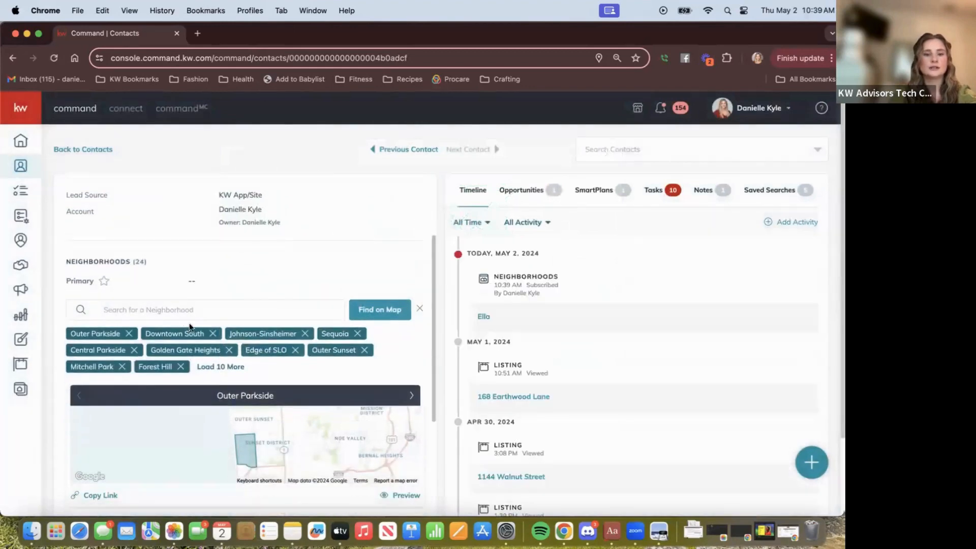
scroll(179, 323, "down", 2)
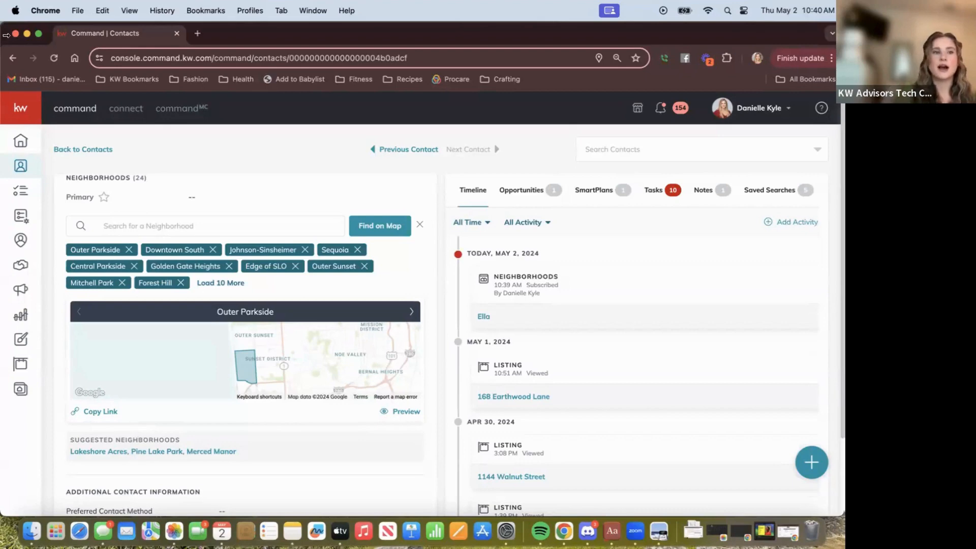
left_click(21, 217)
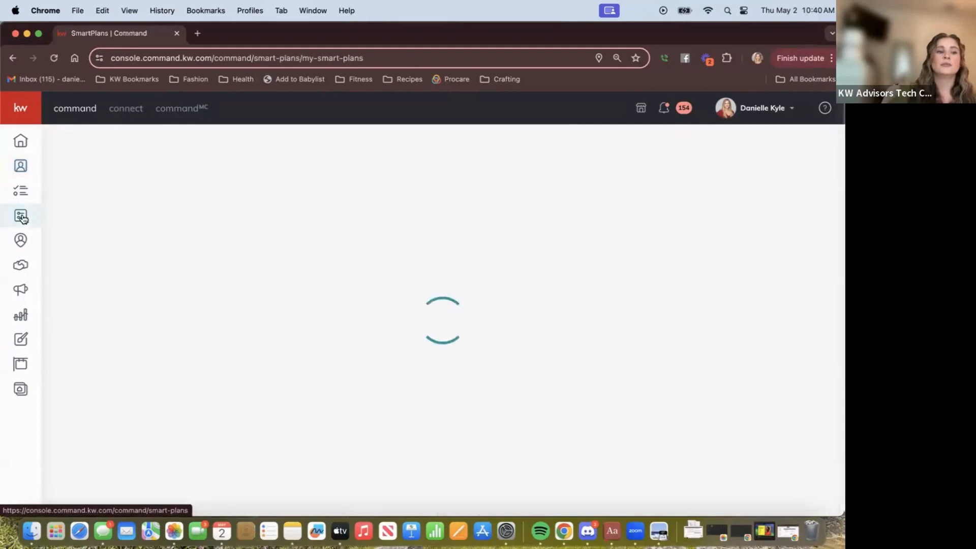